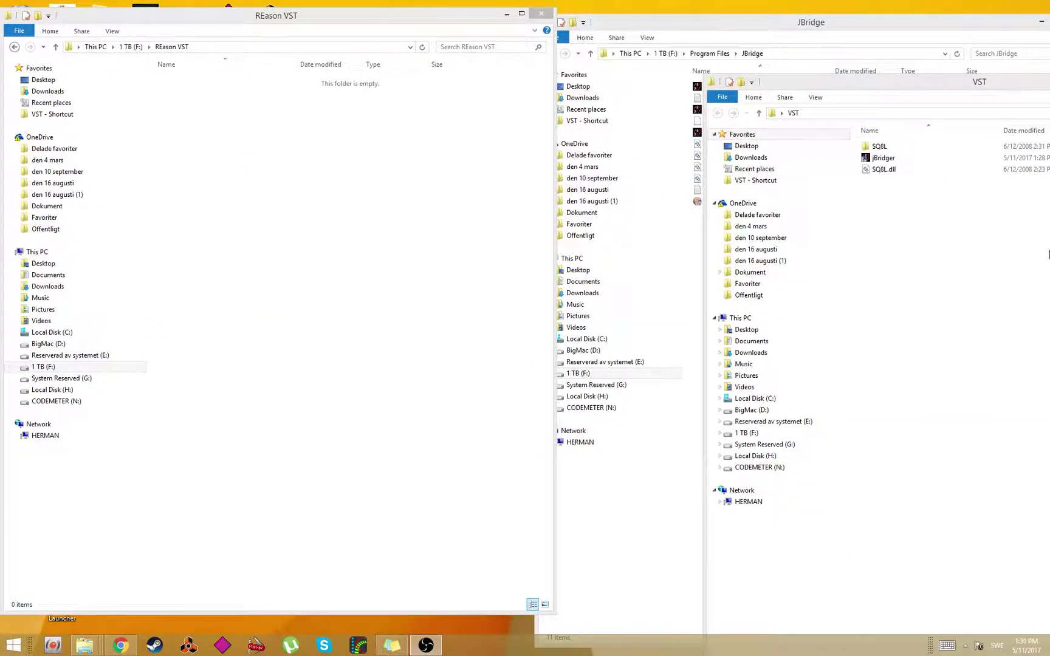
Arrange the VST and REason VST folder windows side by side and extend the REason VST window downward.
{"action": "left_click_drag", "start_coordinate": [946, 84], "coordinate": [776, 20]}
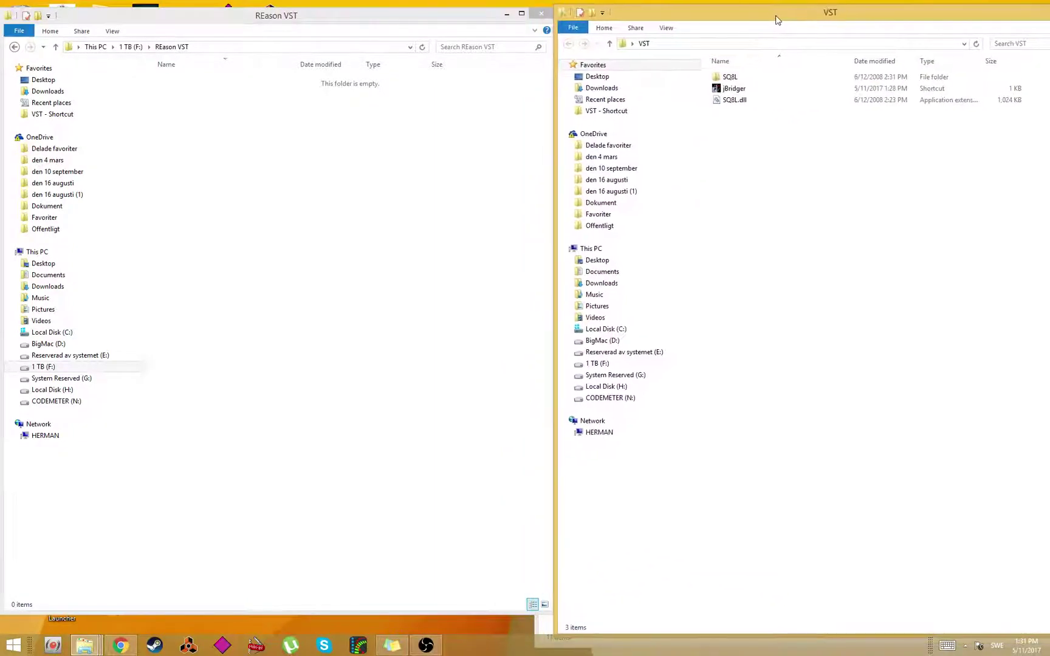
{"action": "left_click", "coordinate": [757, 102]}
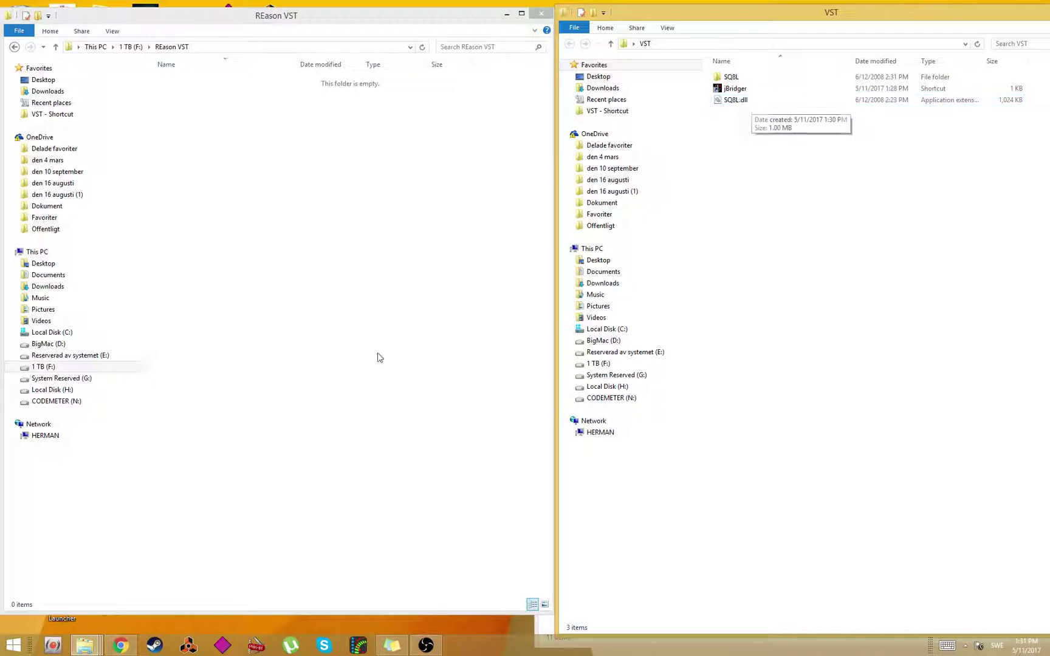
{"action": "left_click_drag", "start_coordinate": [162, 612], "coordinate": [158, 628]}
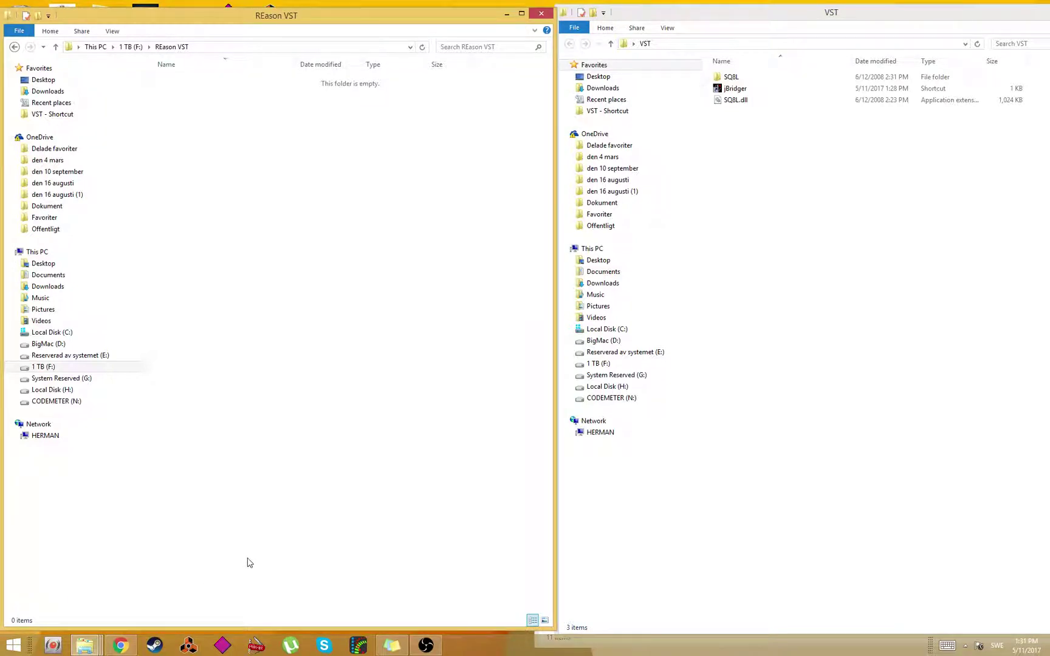
{"action": "left_click", "coordinate": [752, 104]}
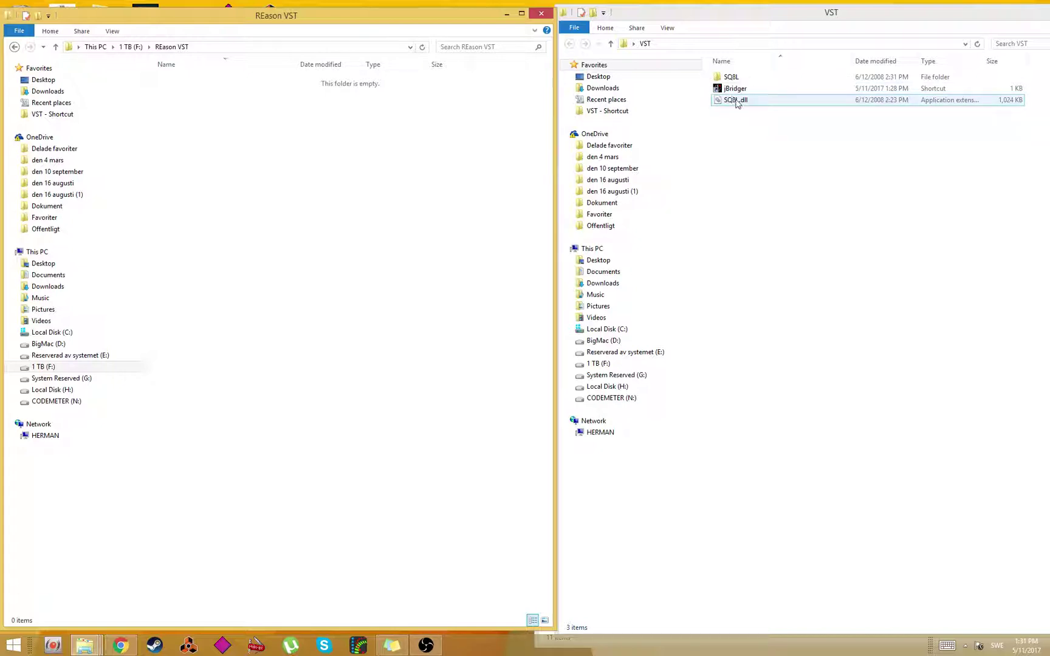
{"action": "left_click", "coordinate": [739, 136]}
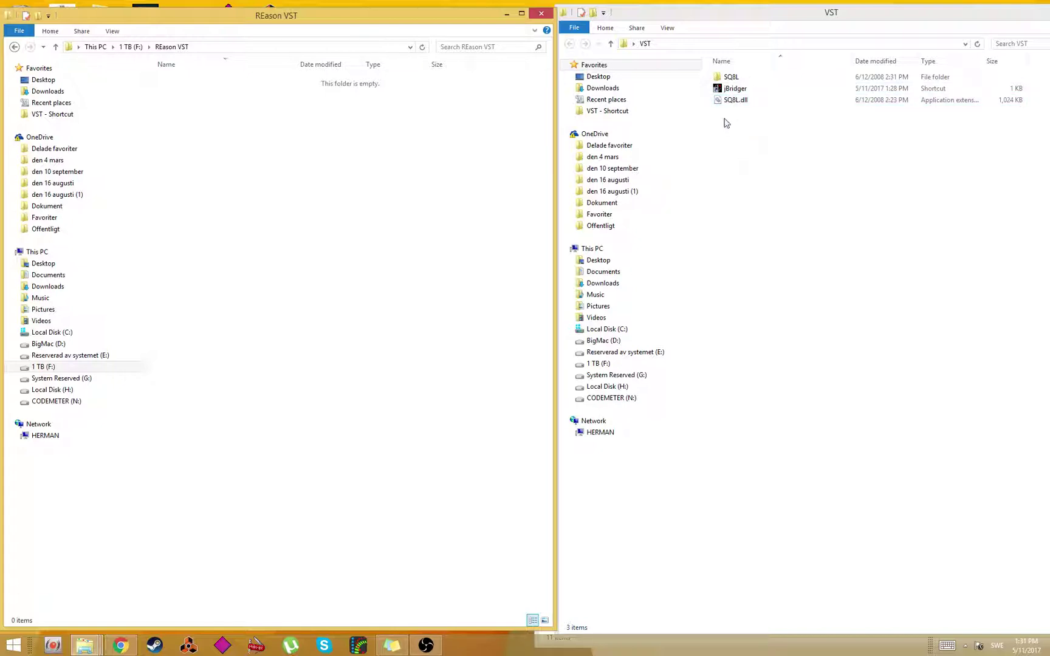
{"action": "left_click", "coordinate": [737, 92]}
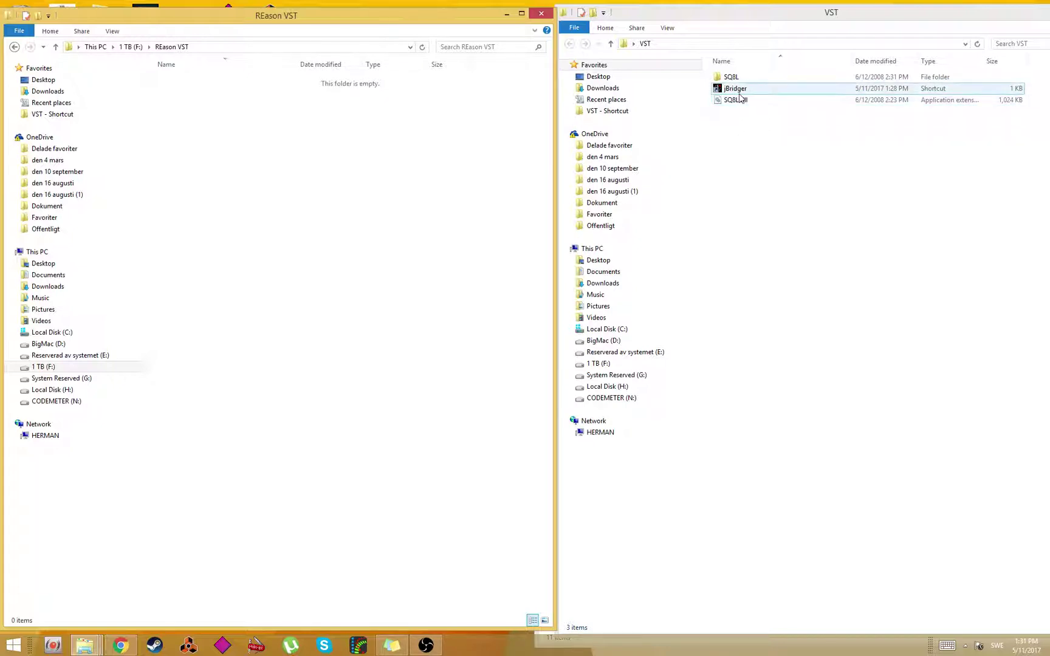
{"action": "left_click", "coordinate": [749, 101]}
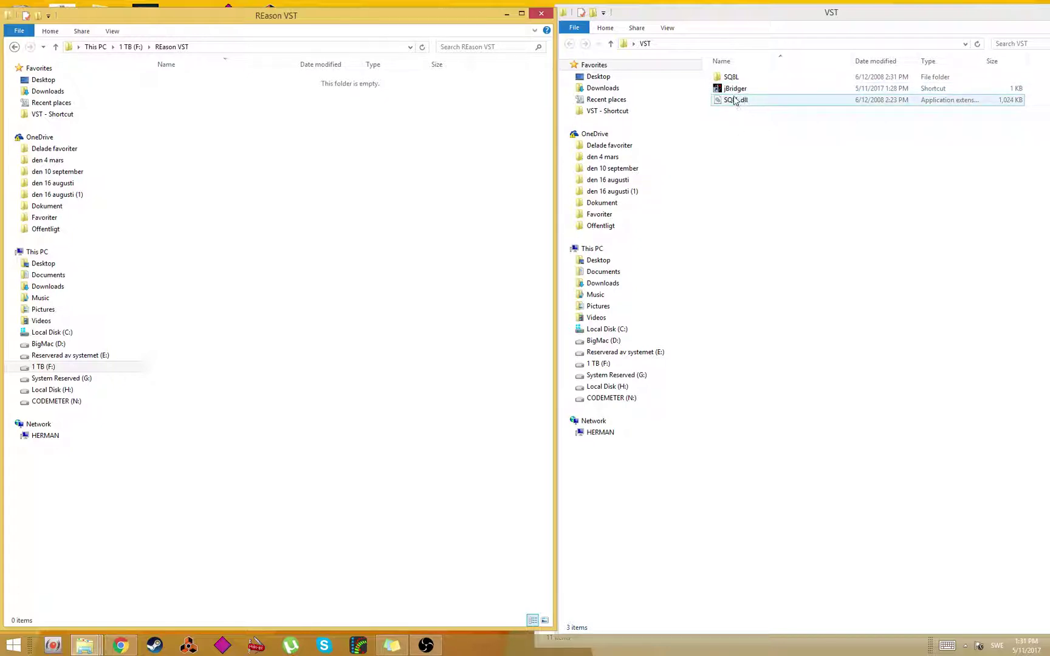
{"action": "left_click", "coordinate": [744, 91]}
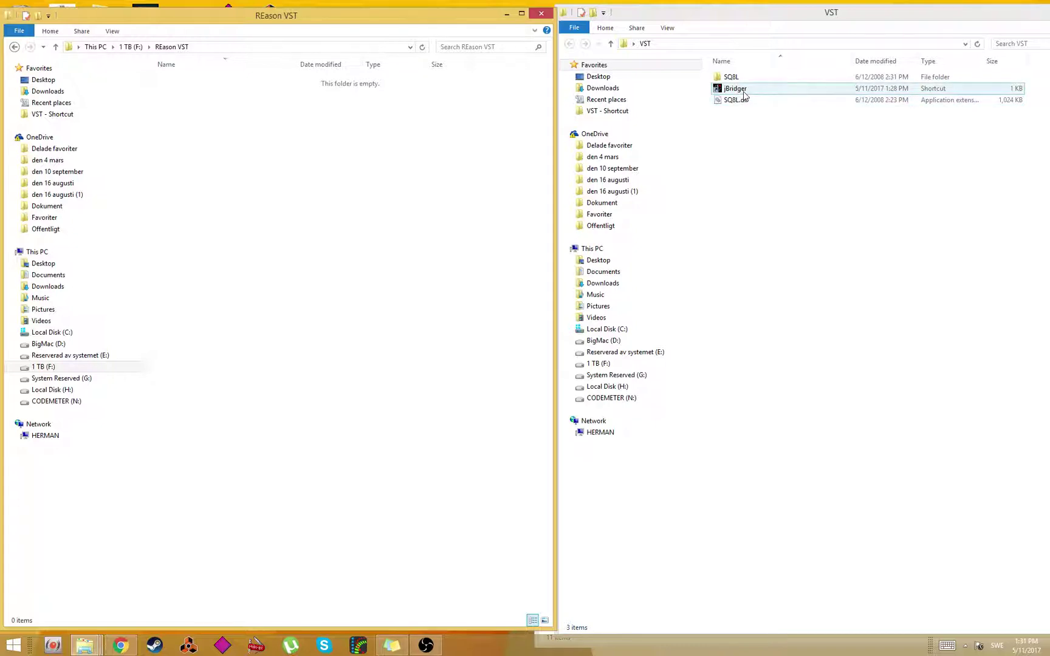
Copy SQ8L.dll and the SQ8L folder from the VST folder into the REason VST folder.
{"action": "left_click", "coordinate": [742, 101]}
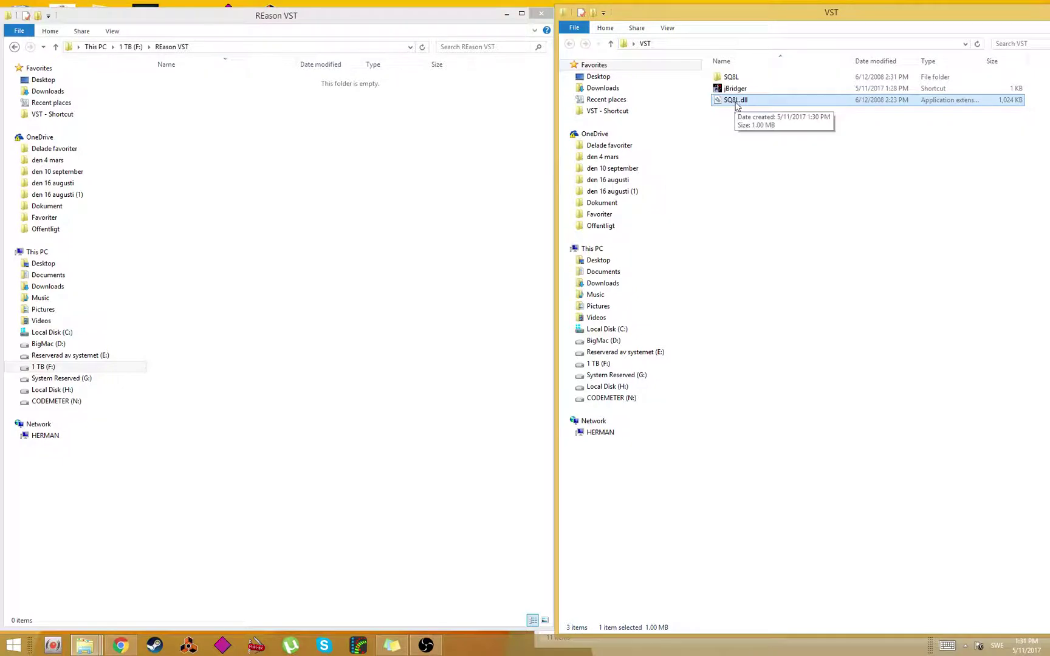
{"action": "left_click_drag", "start_coordinate": [738, 104], "coordinate": [370, 192]}
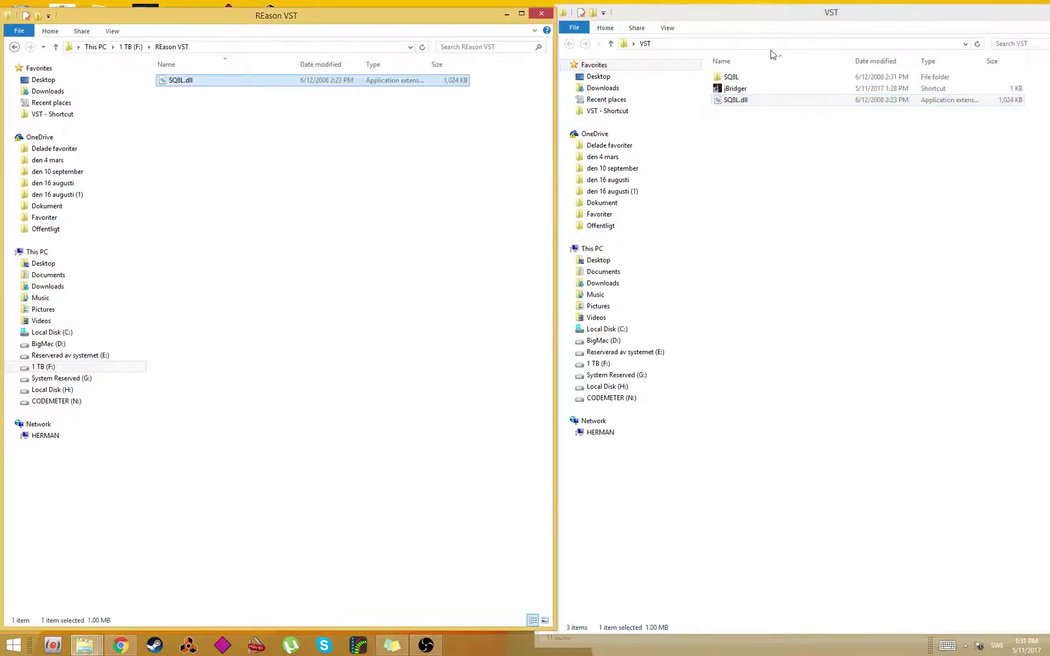
{"action": "left_click", "coordinate": [732, 76]}
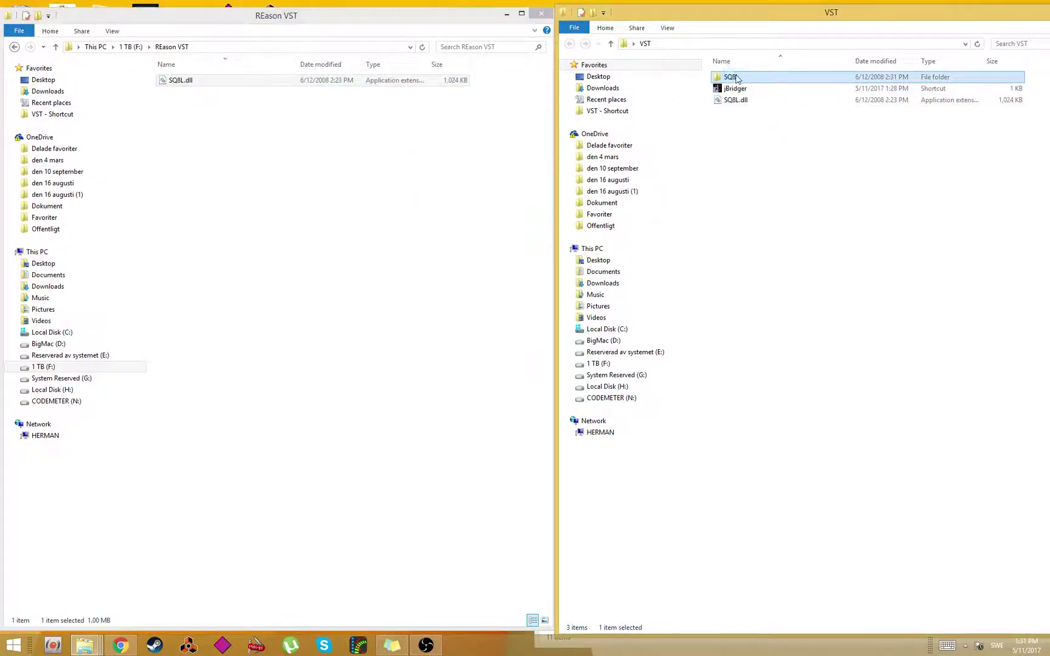
{"action": "left_click_drag", "start_coordinate": [240, 181], "coordinate": [225, 153]}
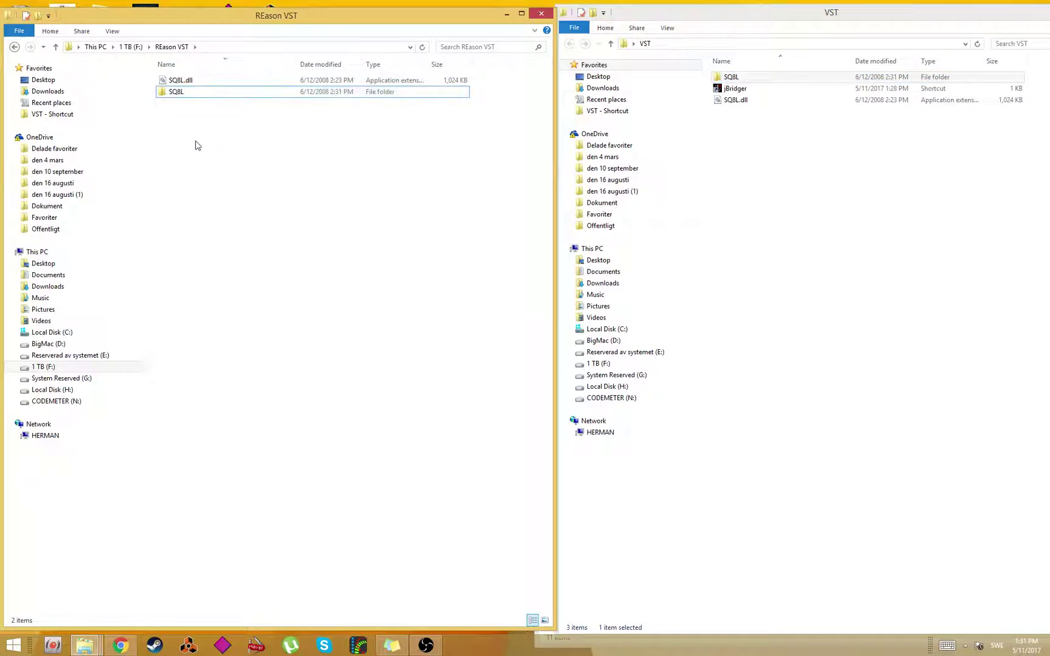
Create a new folder named "32 bit" inside the REason VST folder.
{"action": "right_click", "coordinate": [188, 127]}
{"action": "mouse_move", "coordinate": [170, 259]}
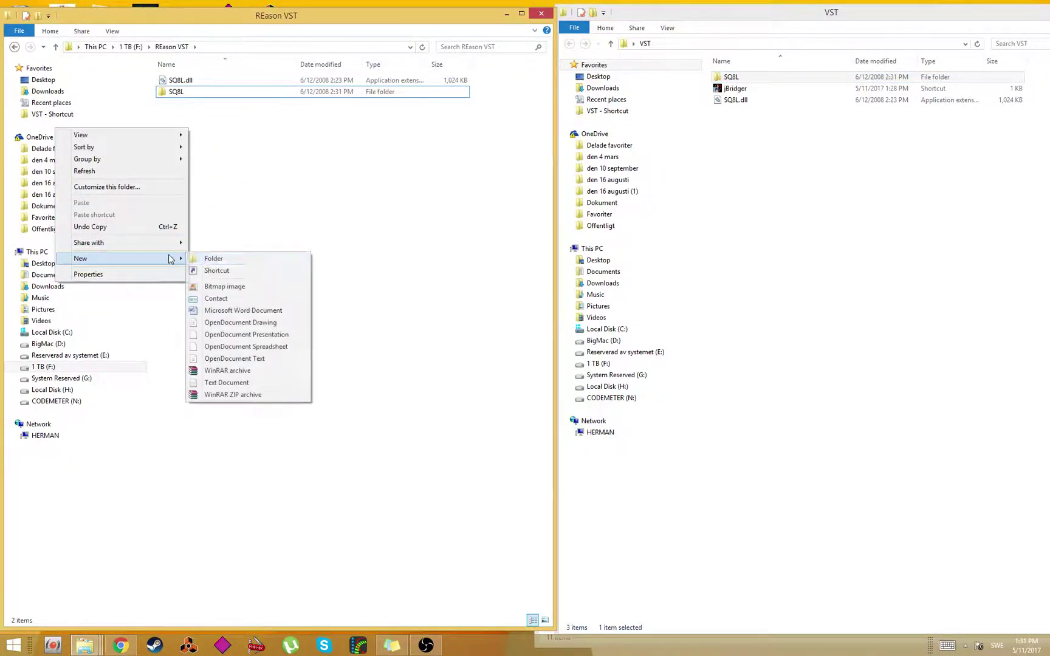
{"action": "left_click", "coordinate": [209, 259]}
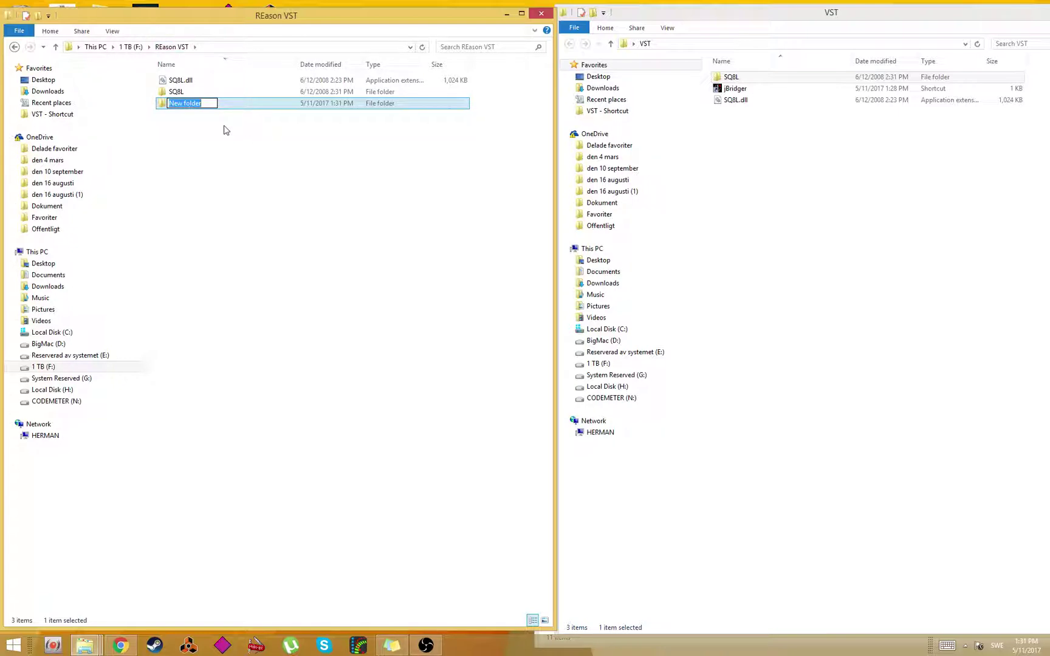
{"action": "type", "text": "32 bit"}
{"action": "key", "text": "Return"}
Move SQ8L.dll and the SQ8L folder together into the 32 bit folder.
{"action": "left_click", "coordinate": [181, 79]}
{"action": "left_click", "coordinate": [177, 90], "text": "shift"}
{"action": "left_click_drag", "start_coordinate": [176, 90], "coordinate": [176, 103]}
Inside the 32 bit folder, move SQ8L.dll into the SQ8L subfolder and return to the REason VST folder.
{"action": "double_click", "coordinate": [182, 79]}
{"action": "right_click", "coordinate": [206, 151]}
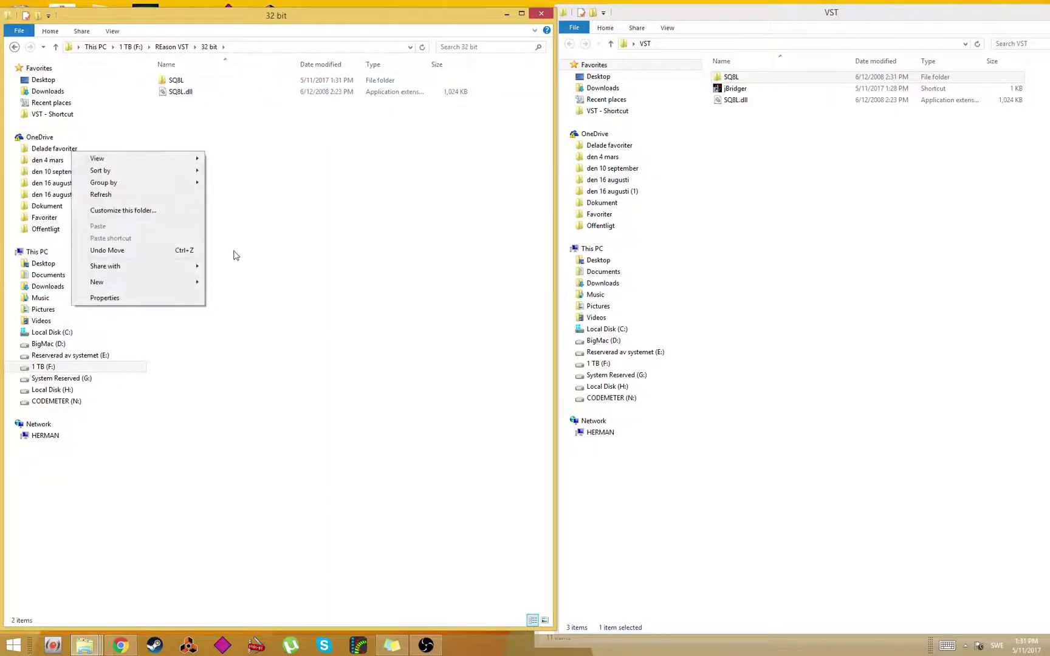
{"action": "left_click", "coordinate": [209, 137]}
{"action": "mouse_move", "coordinate": [180, 91]}
{"action": "left_mouse_down"}
{"action": "mouse_move", "coordinate": [171, 91]}
{"action": "mouse_move", "coordinate": [176, 79]}
{"action": "left_mouse_up"}
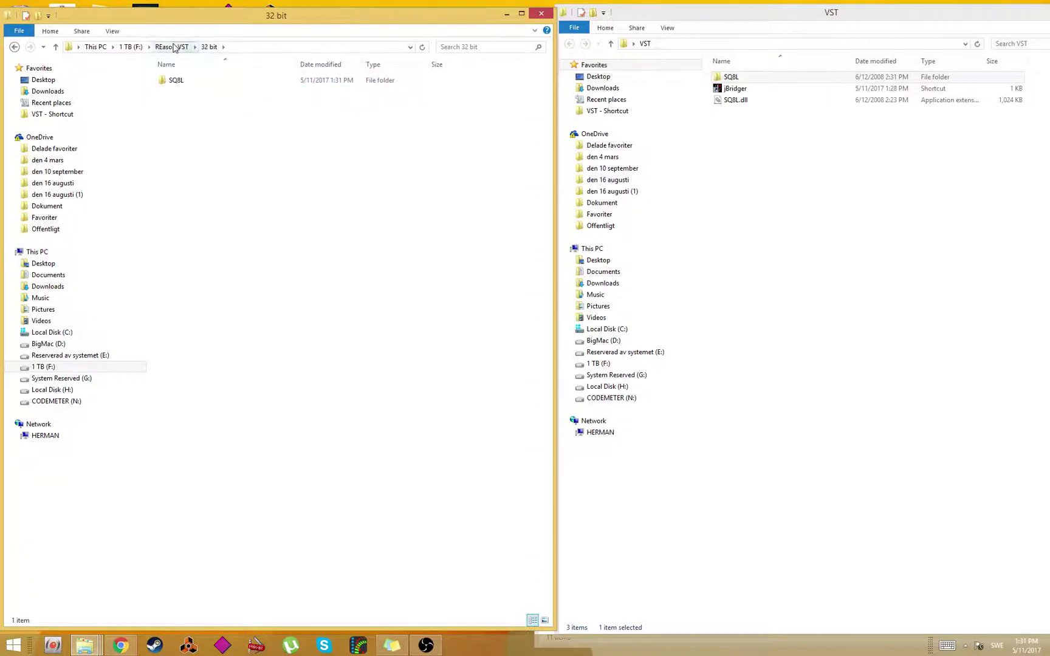
{"action": "left_click", "coordinate": [173, 47]}
Launch jBridger for an x64 (64bit) host and choose creating the bridging files inside a specified directory.
{"action": "double_click", "coordinate": [717, 91]}
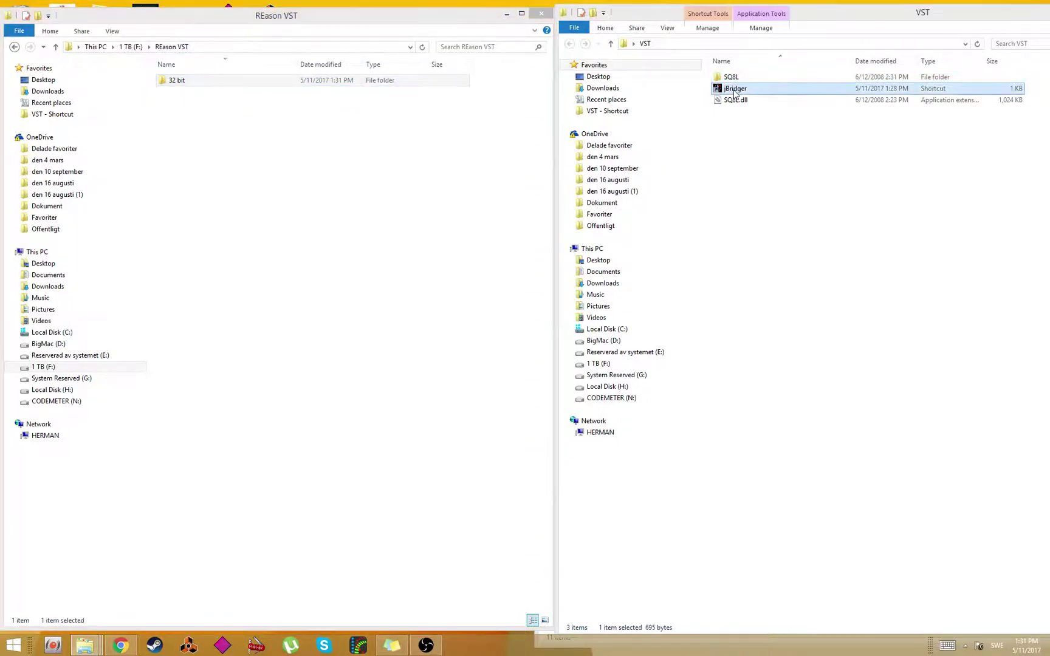
{"action": "left_click_drag", "start_coordinate": [535, 239], "coordinate": [688, 177]}
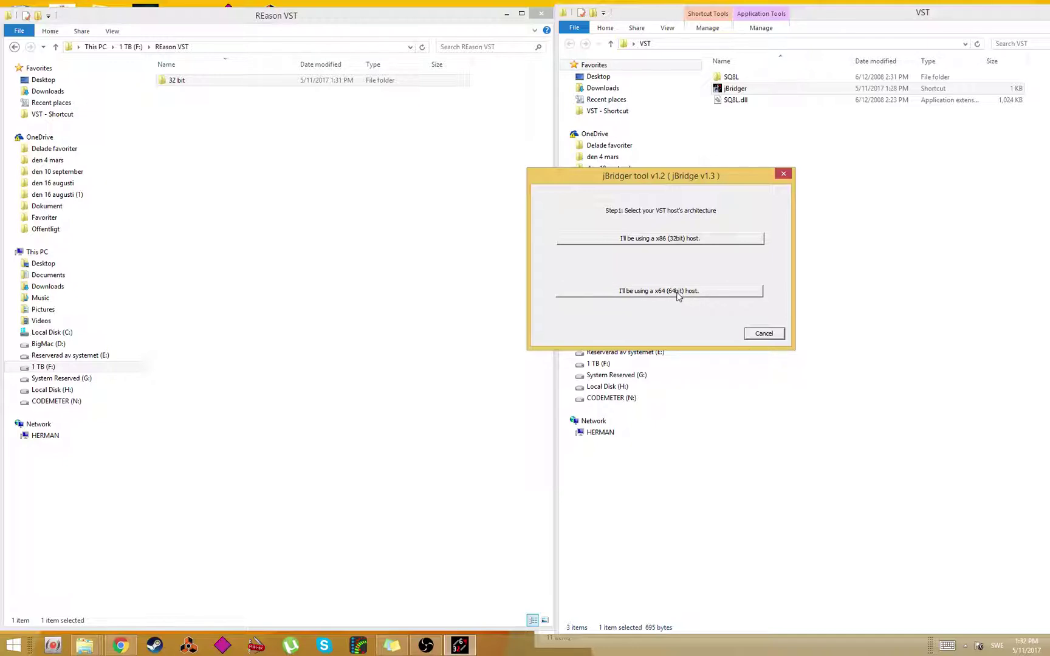
{"action": "left_click", "coordinate": [678, 295]}
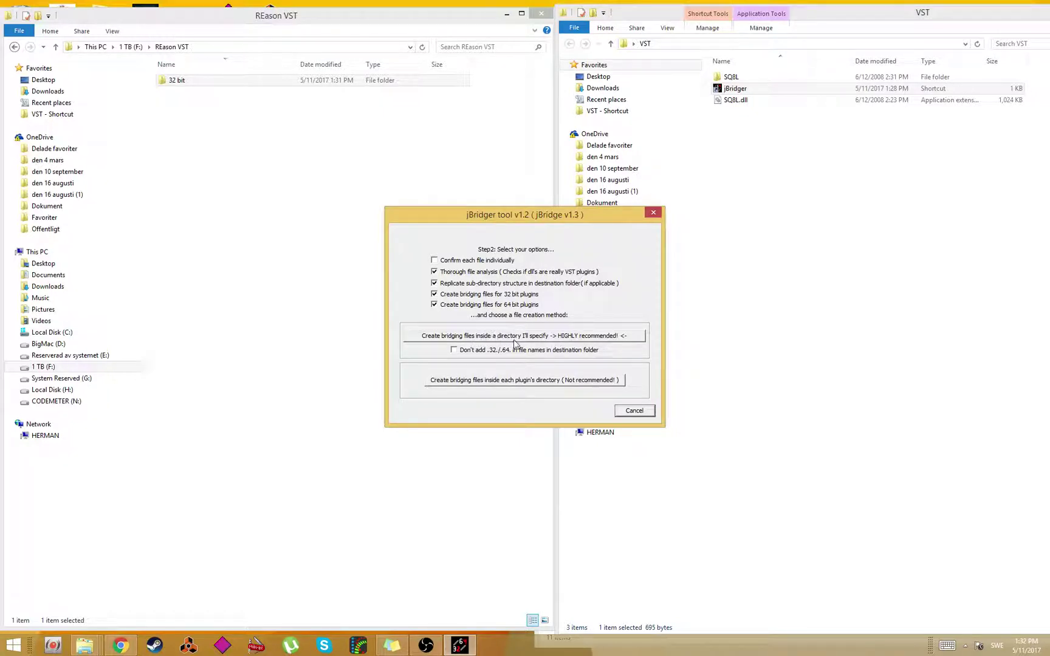
{"action": "left_click", "coordinate": [517, 338]}
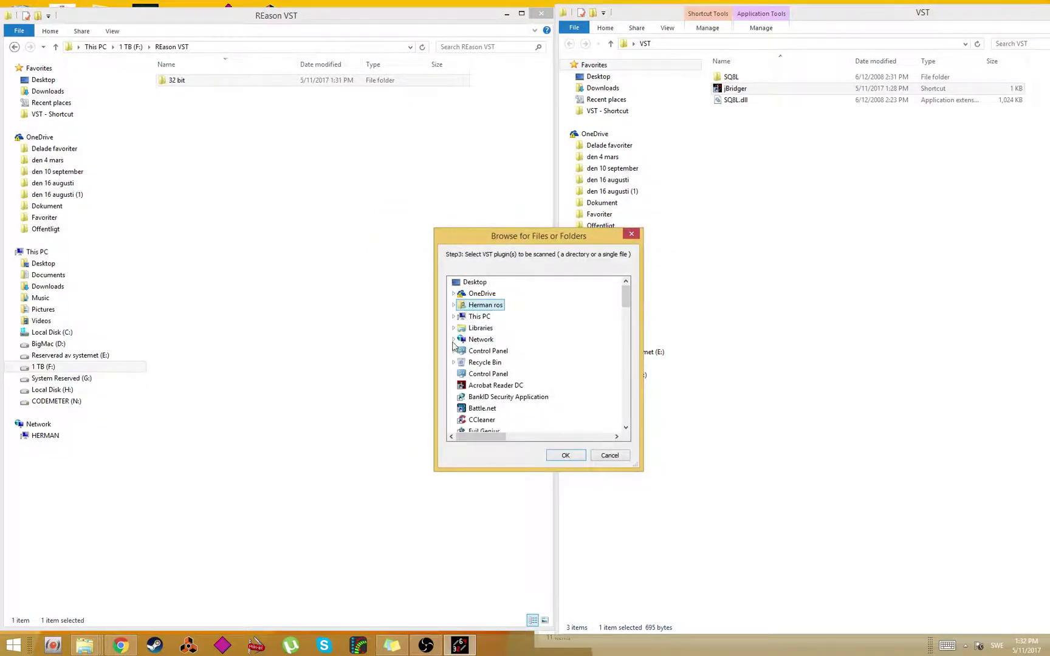
Try to scan the SQ8L folder under REason VST\32 bit on 1 TB (F:) for VST plugins.
{"action": "left_click", "coordinate": [454, 317]}
{"action": "scroll", "coordinate": [459, 316], "scroll_direction": "down", "scroll_amount": 3}
{"action": "left_click", "coordinate": [460, 294]}
{"action": "scroll", "coordinate": [492, 419], "scroll_direction": "down", "scroll_amount": 10}
{"action": "double_click", "coordinate": [496, 420]}
{"action": "scroll", "coordinate": [492, 419], "scroll_direction": "down", "scroll_amount": 3}
{"action": "scroll", "coordinate": [492, 359], "scroll_direction": "up", "scroll_amount": 3}
{"action": "left_click", "coordinate": [469, 431]}
{"action": "left_click", "coordinate": [475, 339]}
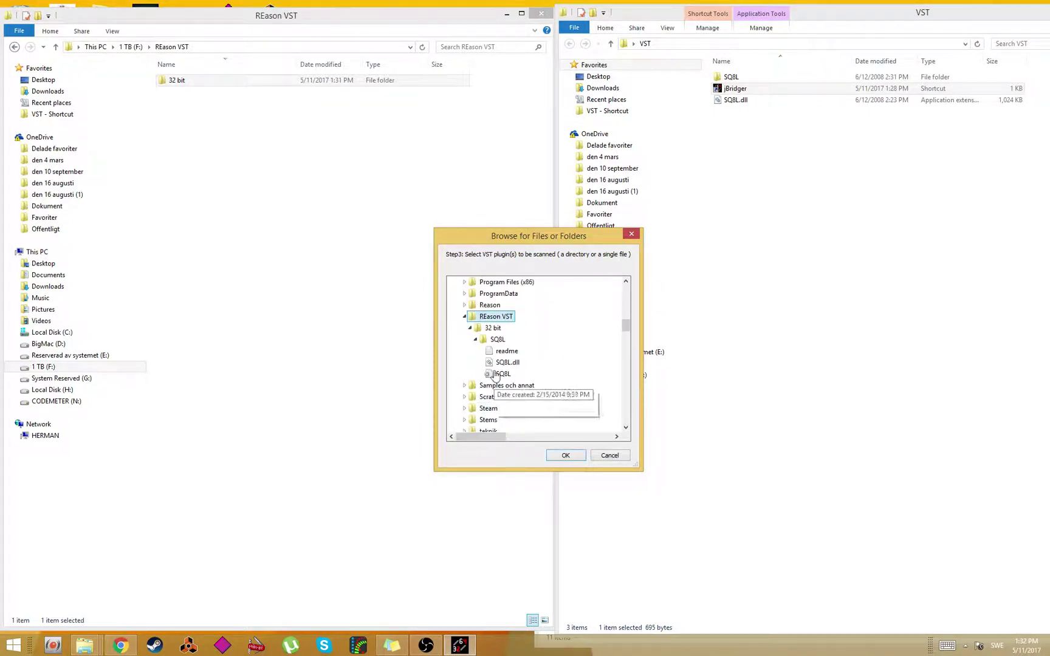
{"action": "left_click", "coordinate": [496, 340]}
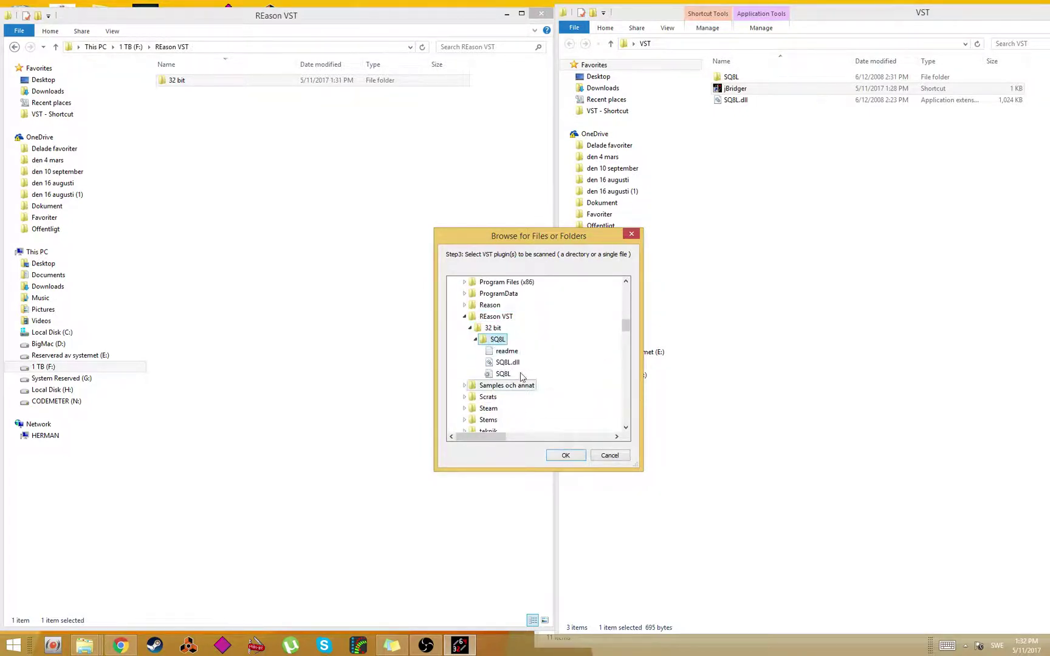
{"action": "left_click", "coordinate": [565, 456]}
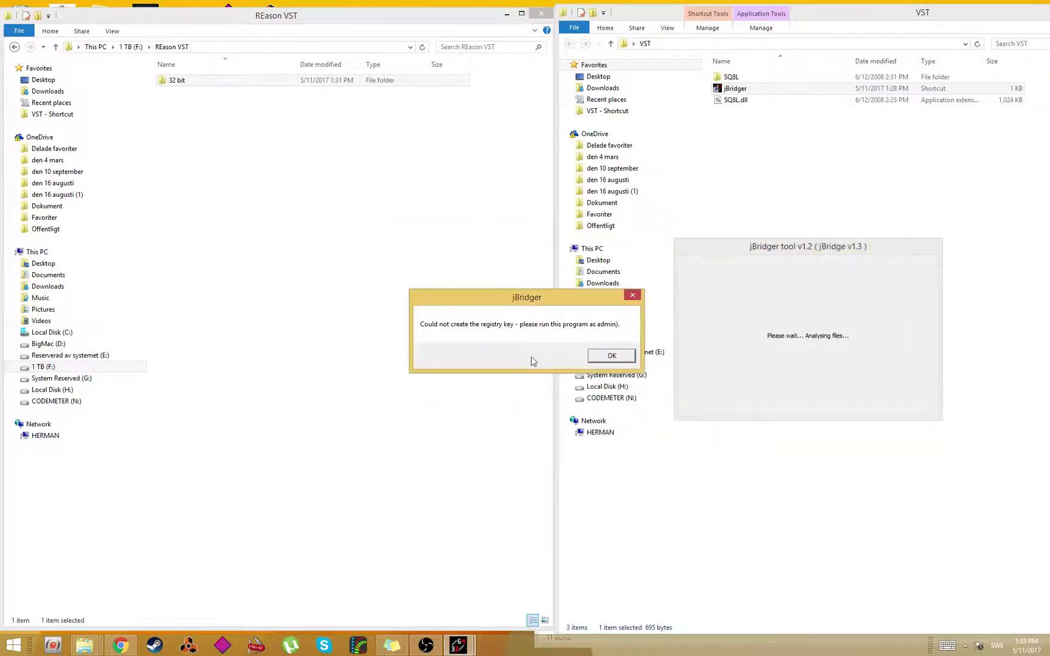
{"action": "left_click", "coordinate": [611, 357]}
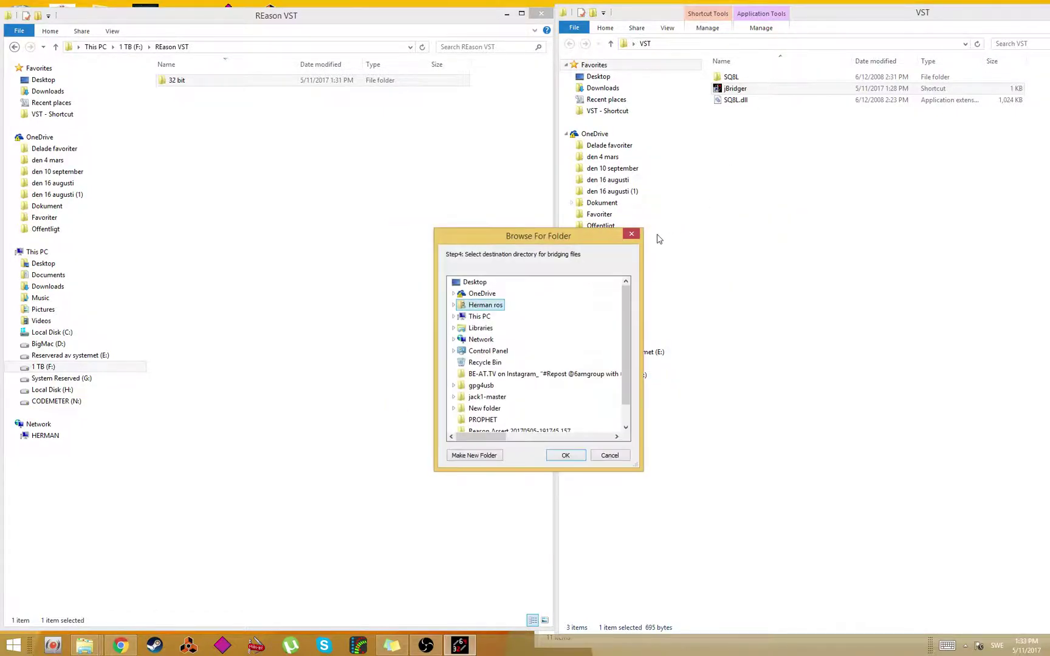
Run jBridger as administrator, select the x64 (64bit) host, and choose creating bridging files inside a specified directory.
{"action": "left_click", "coordinate": [735, 89]}
{"action": "right_click", "coordinate": [735, 90]}
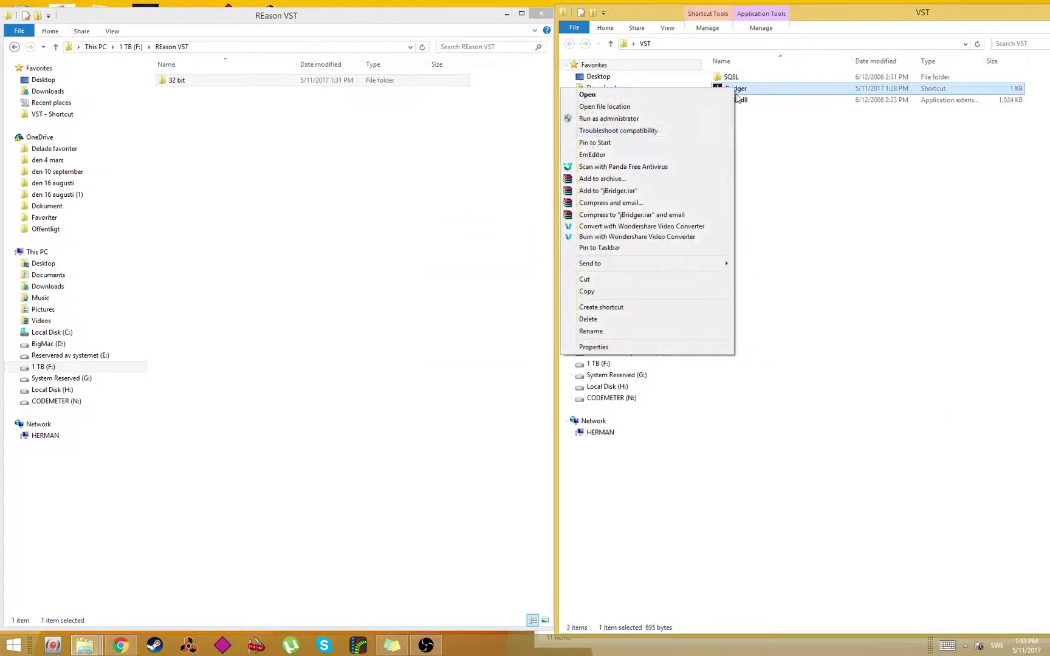
{"action": "left_click", "coordinate": [643, 122]}
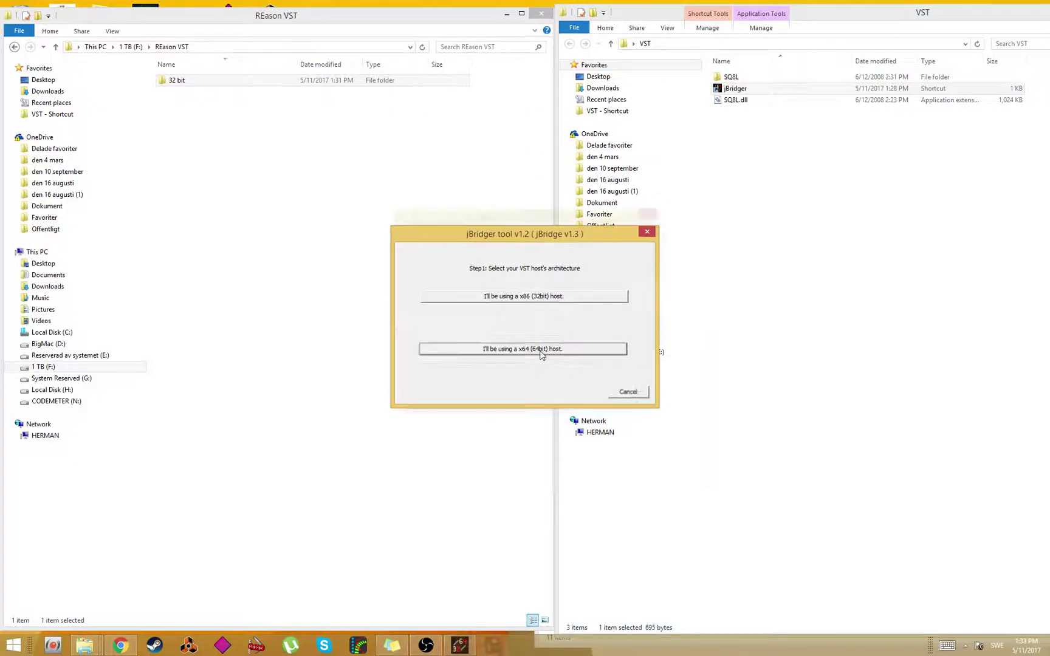
{"action": "left_click", "coordinate": [538, 349]}
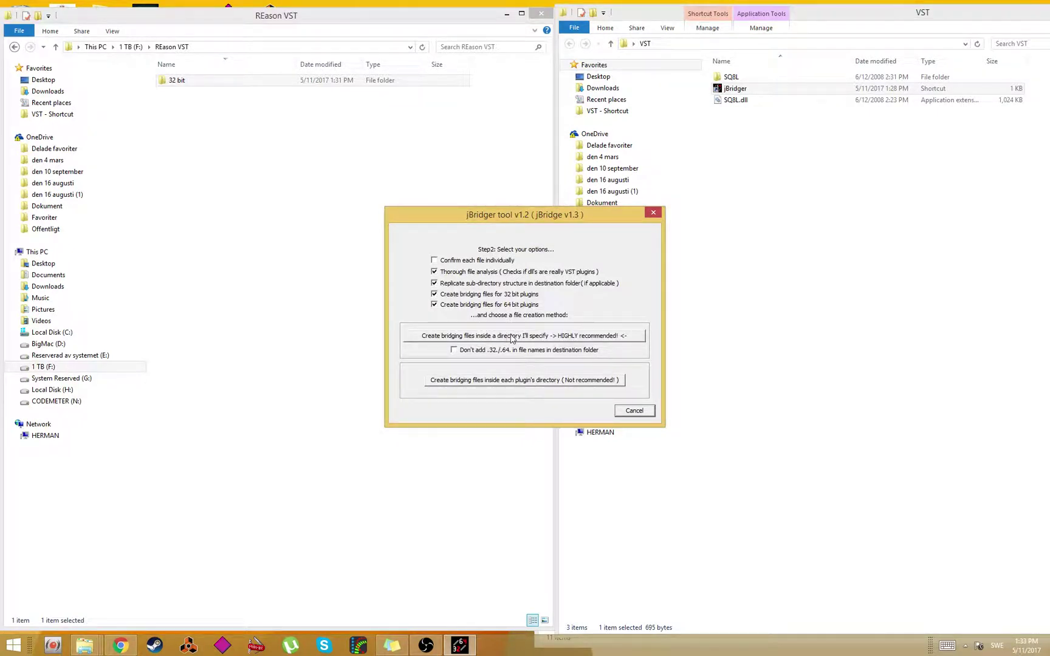
{"action": "left_click", "coordinate": [512, 338]}
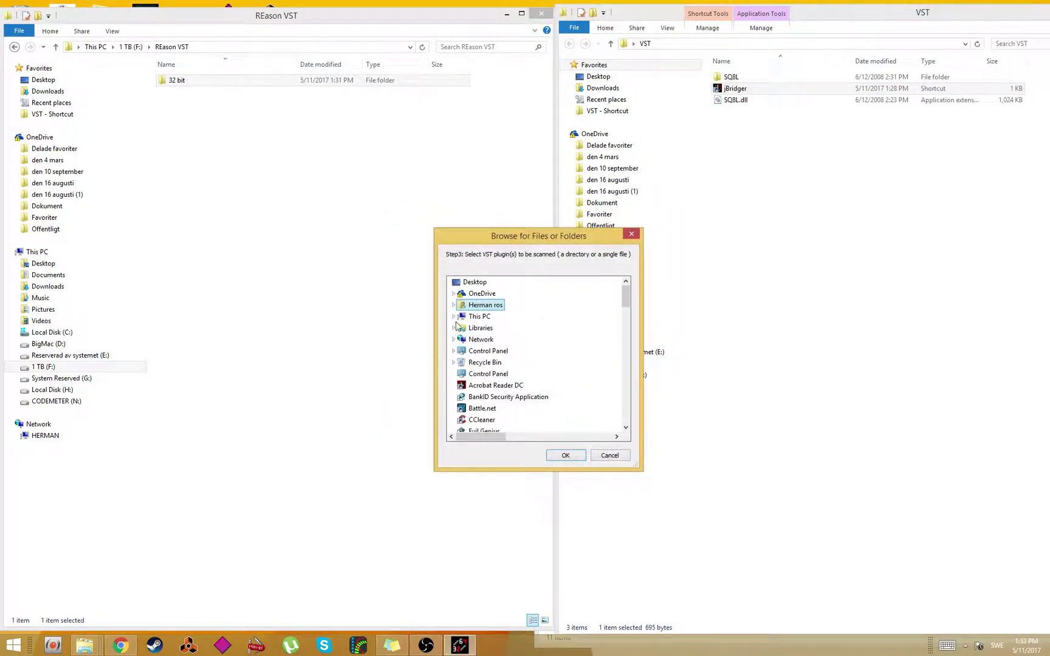
Choose the SQ8L folder under REason VST\32 bit on 1 TB (F:) as the plugin location for jBridger to scan.
{"action": "left_click", "coordinate": [453, 317]}
{"action": "scroll", "coordinate": [466, 364], "scroll_direction": "down", "scroll_amount": 1}
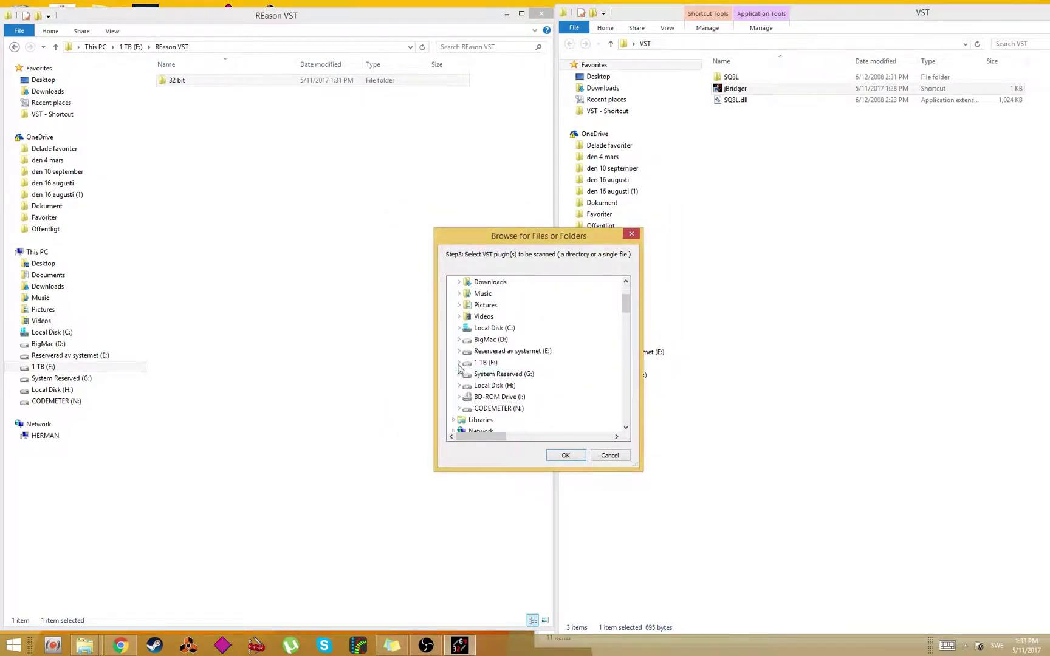
{"action": "left_click", "coordinate": [459, 362]}
{"action": "scroll", "coordinate": [514, 406], "scroll_direction": "down", "scroll_amount": 5}
{"action": "scroll", "coordinate": [514, 406], "scroll_direction": "down", "scroll_amount": 2}
{"action": "double_click", "coordinate": [495, 339]}
{"action": "left_click", "coordinate": [497, 339]}
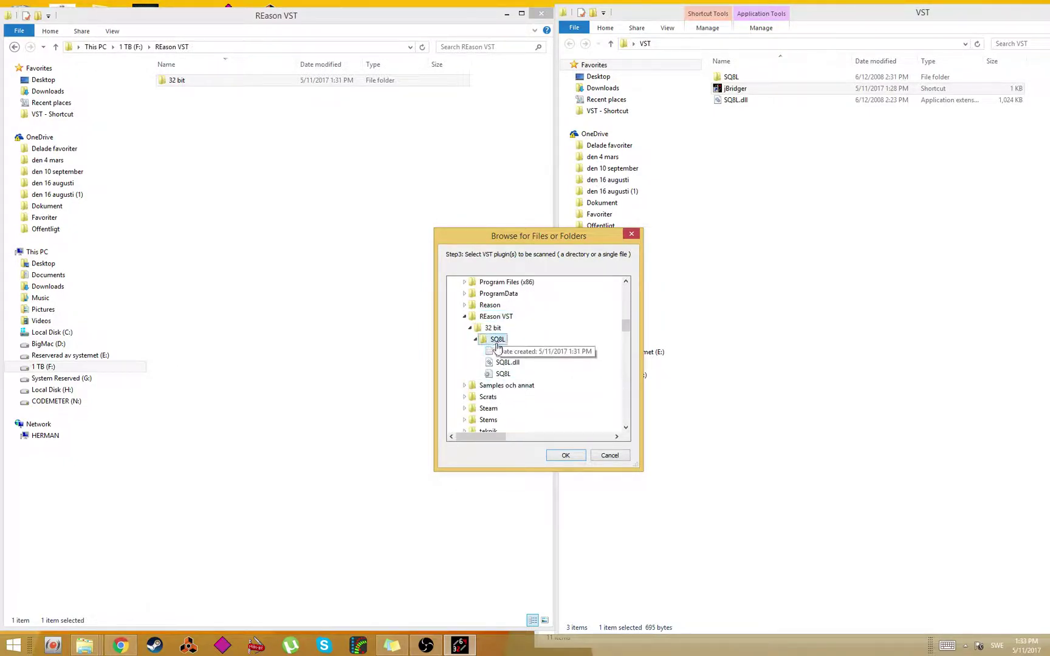
{"action": "left_click", "coordinate": [566, 457]}
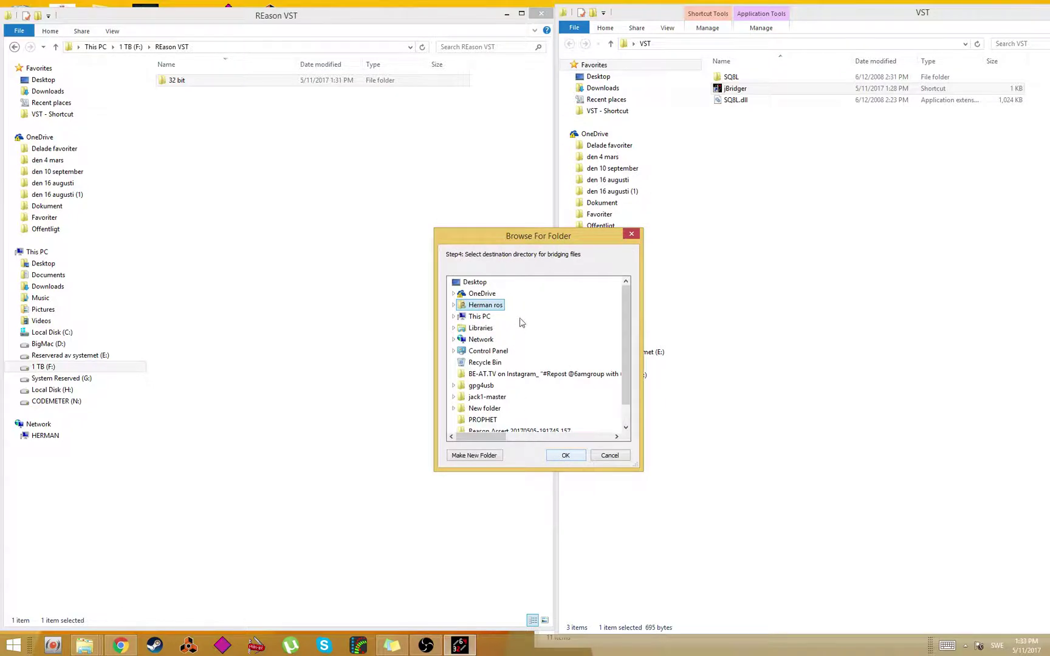
Set the REason VST folder on 1 TB (F:) as the destination for the bridging files and select the generated SQ8L.64.dll.
{"action": "scroll", "coordinate": [511, 310], "scroll_direction": "down", "scroll_amount": 1}
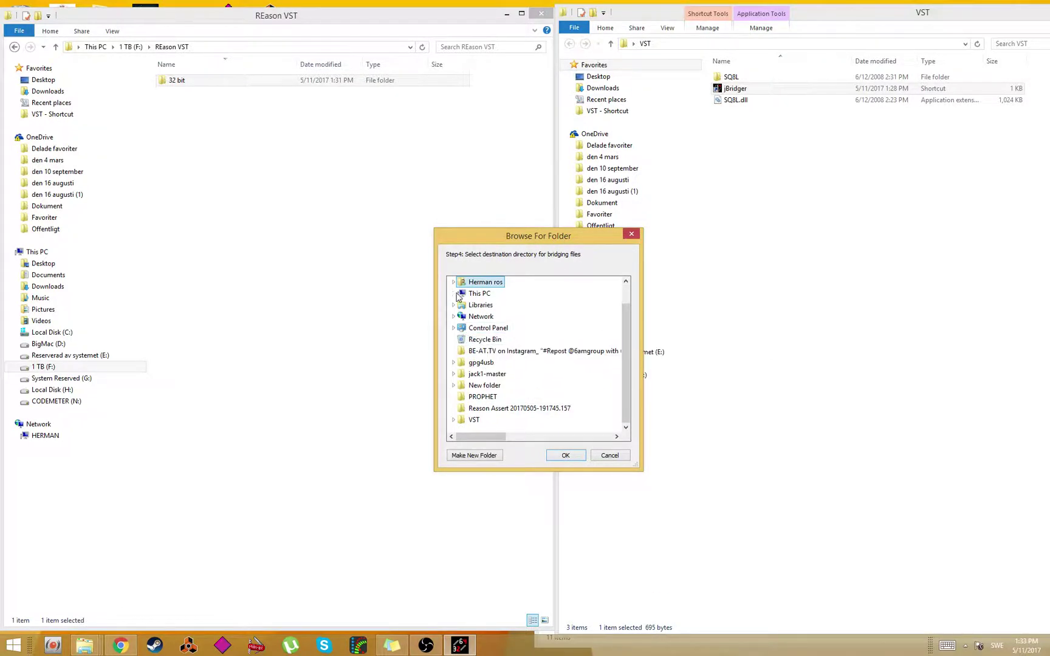
{"action": "left_click", "coordinate": [454, 293]}
{"action": "scroll", "coordinate": [467, 364], "scroll_direction": "down", "scroll_amount": 2}
{"action": "left_click", "coordinate": [459, 328]}
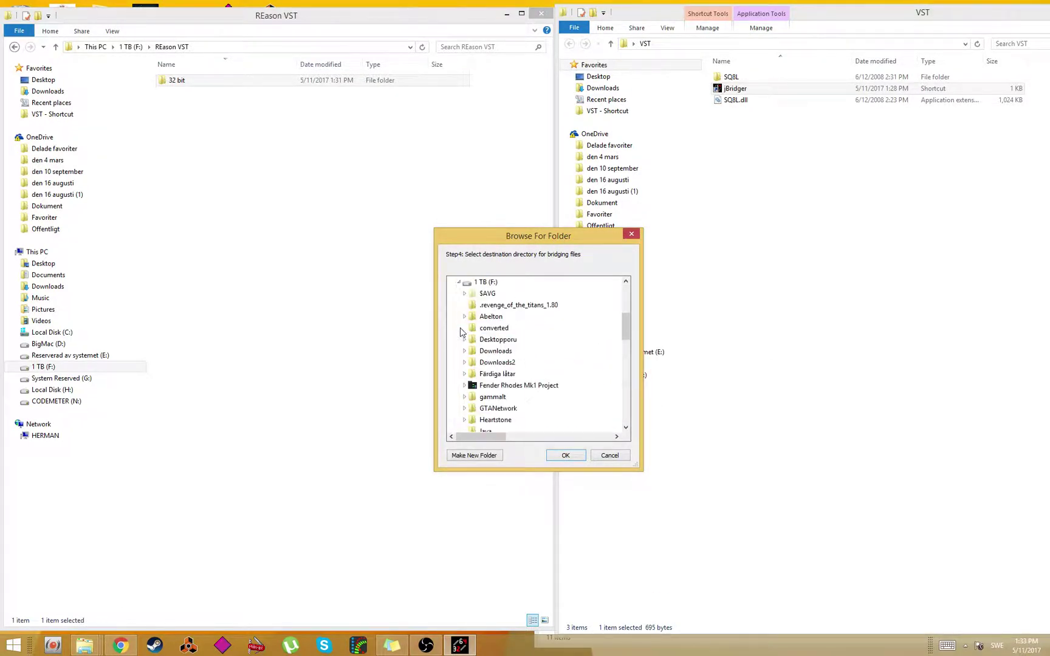
{"action": "scroll", "coordinate": [499, 398], "scroll_direction": "down", "scroll_amount": 4}
{"action": "scroll", "coordinate": [511, 389], "scroll_direction": "down", "scroll_amount": 2}
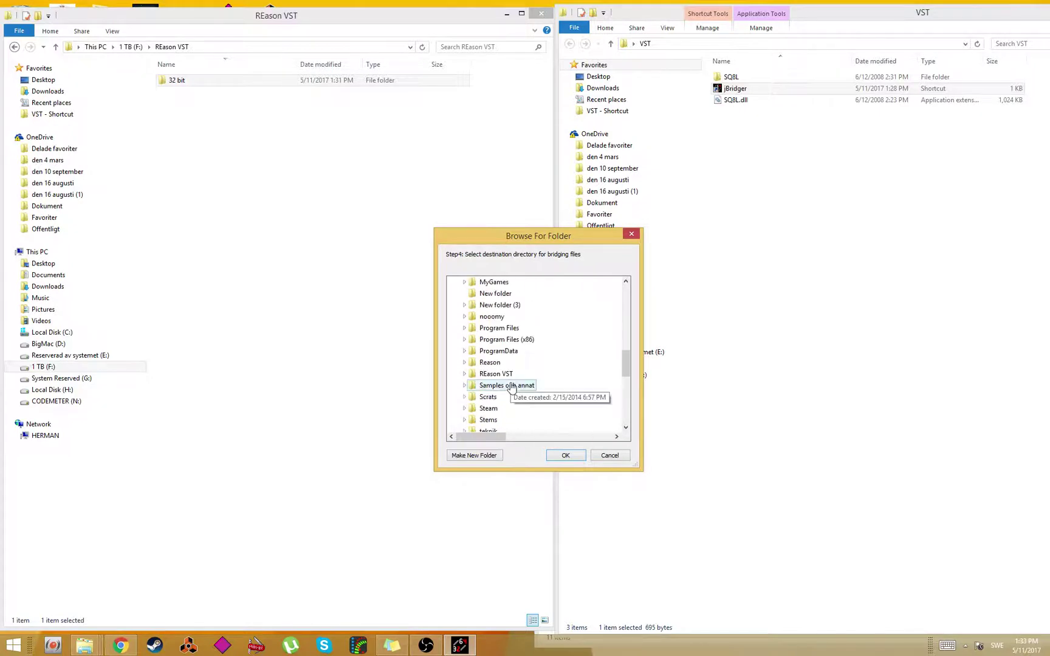
{"action": "scroll", "coordinate": [504, 382], "scroll_direction": "down", "scroll_amount": 2}
{"action": "scroll", "coordinate": [510, 340], "scroll_direction": "up", "scroll_amount": 3}
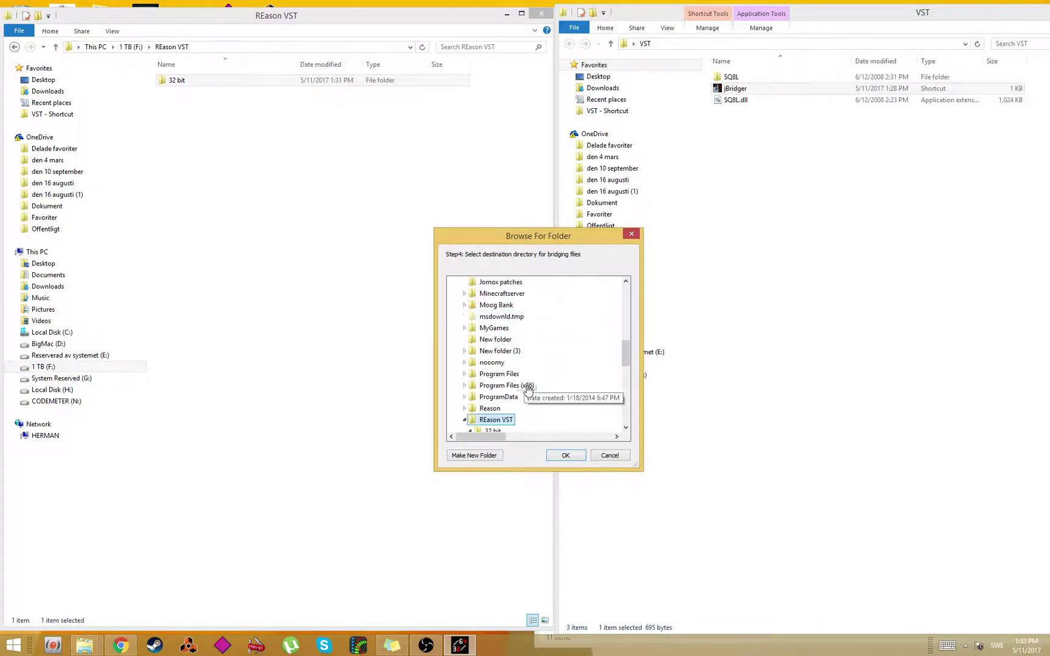
{"action": "left_click", "coordinate": [510, 387]}
{"action": "left_click", "coordinate": [470, 397]}
{"action": "left_click", "coordinate": [567, 456]}
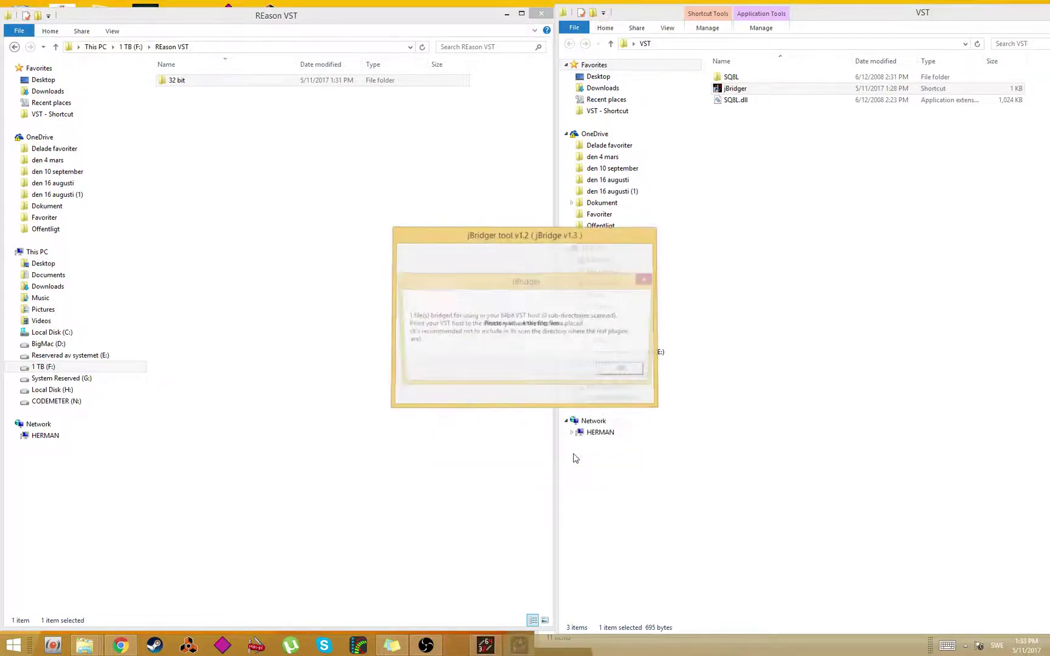
{"action": "left_click", "coordinate": [624, 367]}
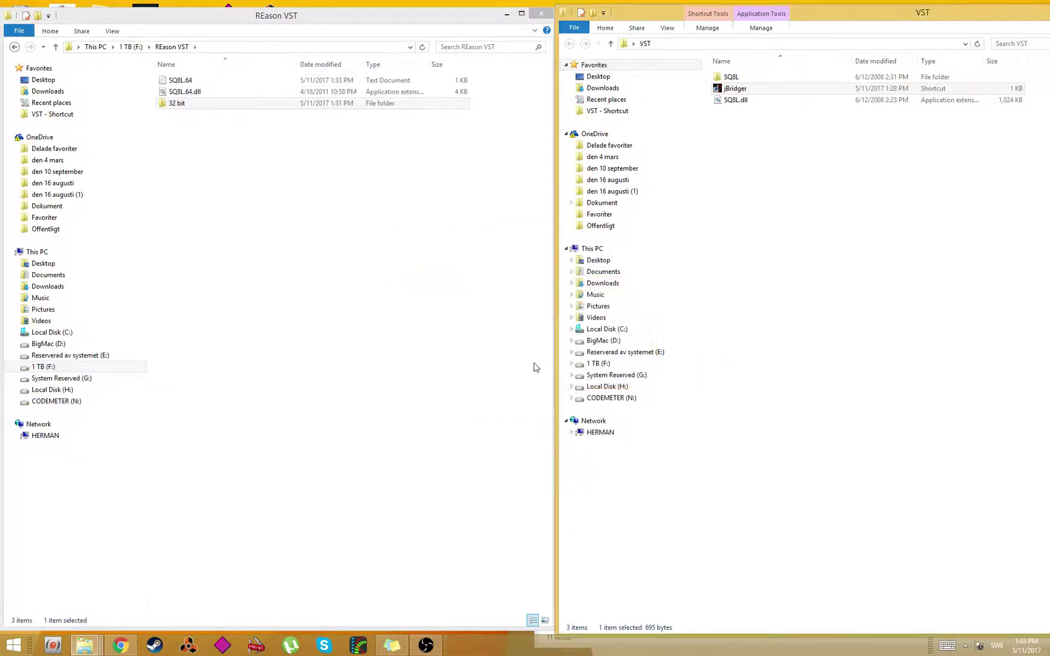
{"action": "left_click", "coordinate": [190, 92]}
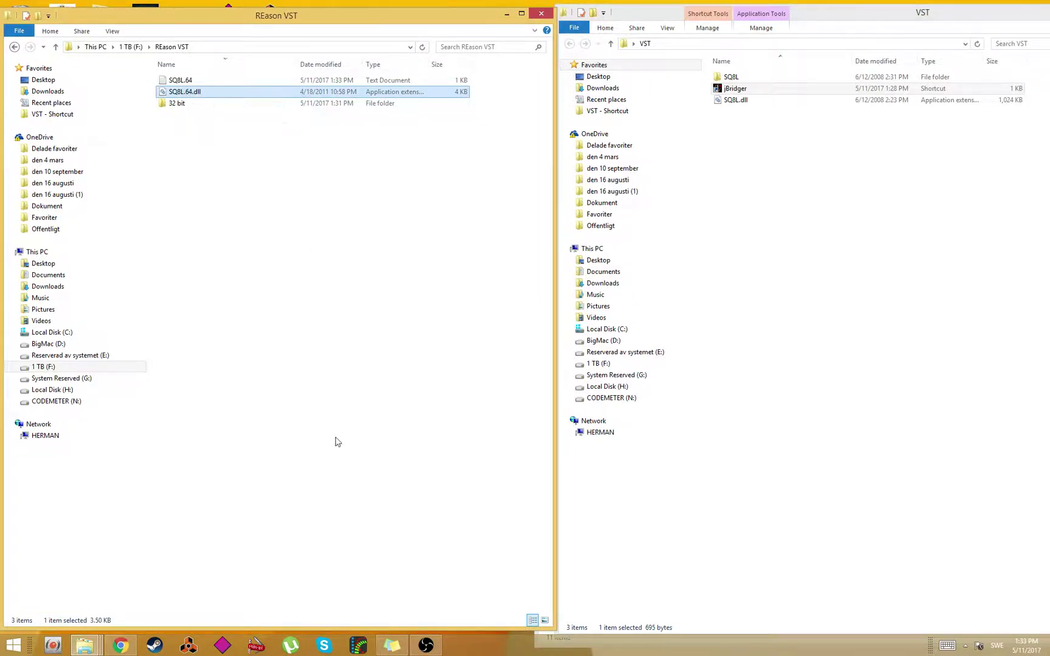
Clear the VST and JBridge folder windows off the desktop.
{"action": "left_click_drag", "start_coordinate": [1009, 12], "coordinate": [814, 80]}
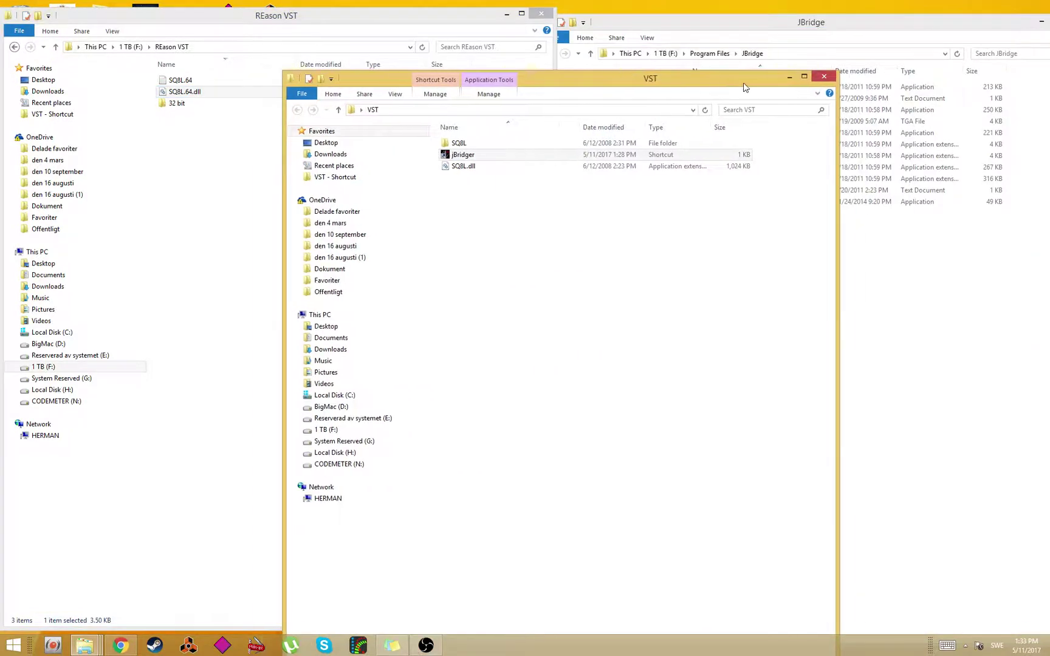
{"action": "left_click", "coordinate": [799, 79]}
{"action": "left_click_drag", "start_coordinate": [1021, 31], "coordinate": [941, 24]}
{"action": "left_click", "coordinate": [940, 24]}
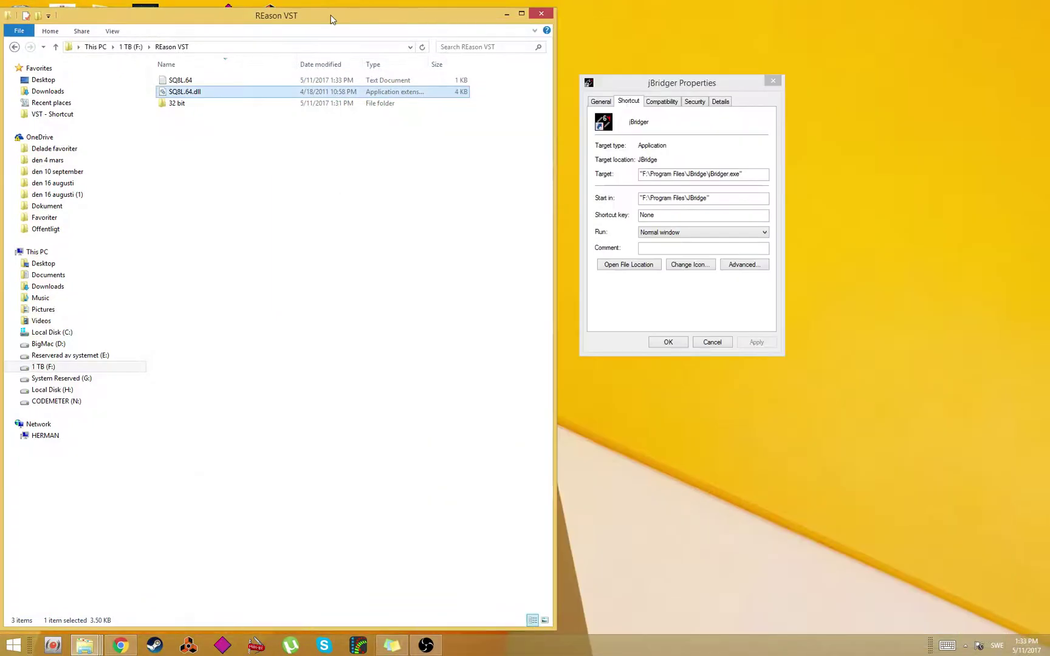
Move the REason VST folder window aside, launch Reason, and log in with the remembered account credentials.
{"action": "left_click_drag", "start_coordinate": [237, 15], "coordinate": [313, 21]}
{"action": "double_click", "coordinate": [269, 32]}
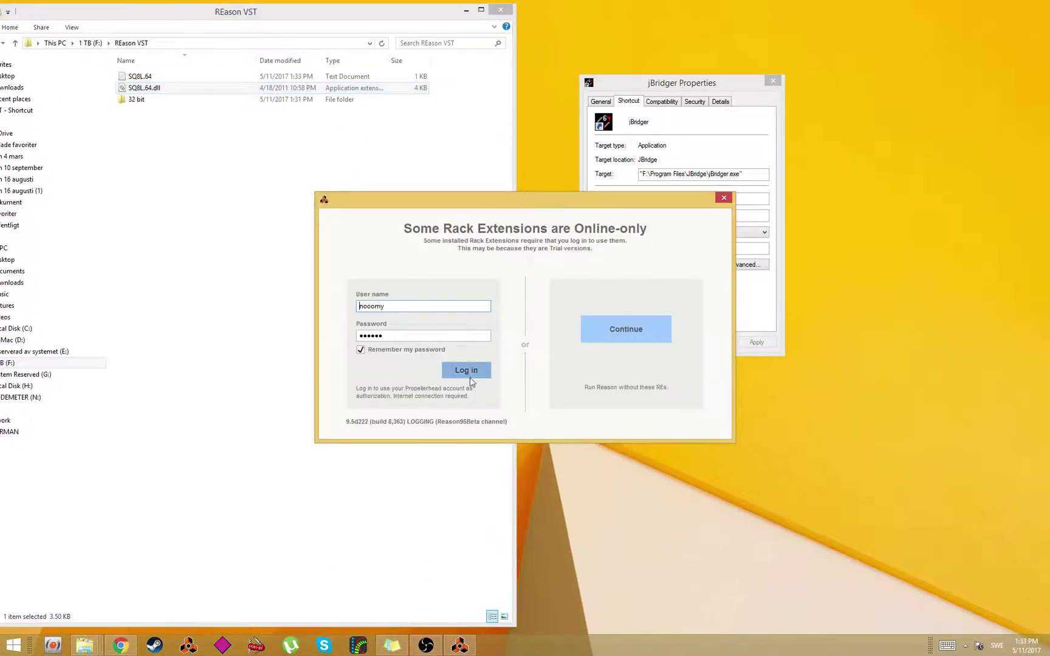
{"action": "left_click", "coordinate": [469, 375]}
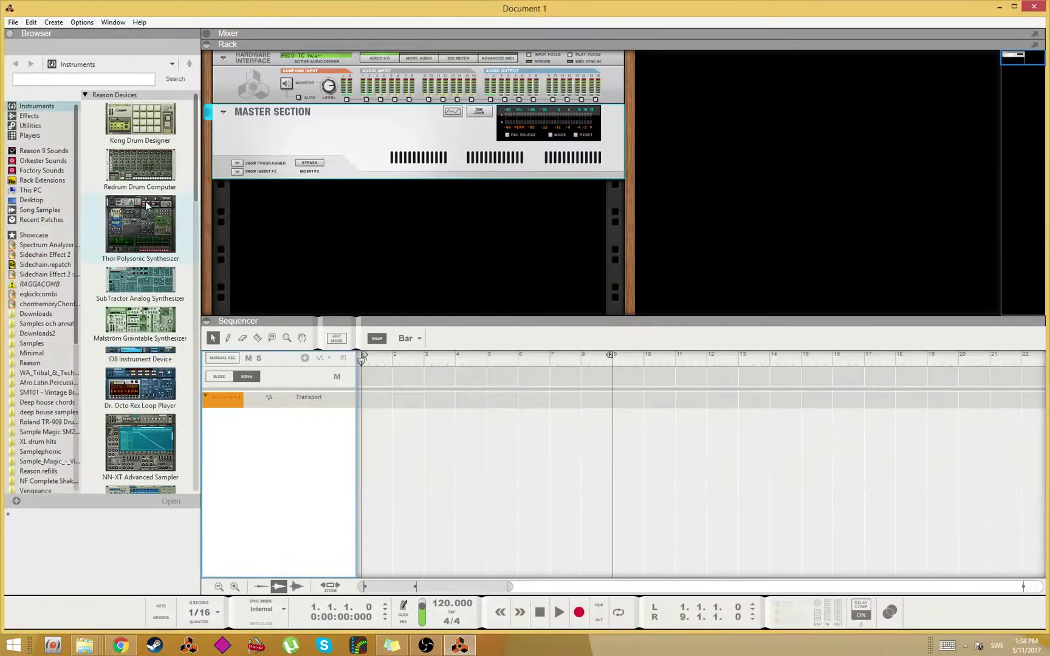
Add the bridged SQ8L.64 instrument from the instrument browser to the rack below the Master Section.
{"action": "scroll", "coordinate": [154, 201], "scroll_direction": "down", "scroll_amount": 6}
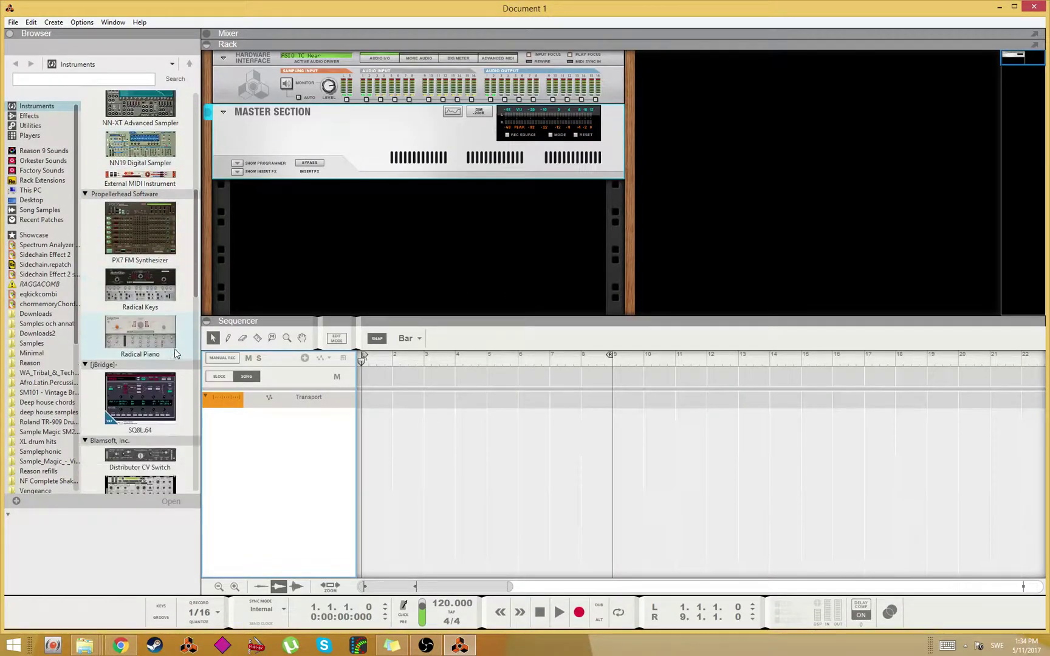
{"action": "scroll", "coordinate": [175, 353], "scroll_direction": "down", "scroll_amount": 2}
{"action": "left_click", "coordinate": [171, 350]}
{"action": "mouse_move", "coordinate": [142, 358]}
{"action": "left_mouse_down"}
{"action": "mouse_move", "coordinate": [401, 272]}
{"action": "mouse_move", "coordinate": [453, 202]}
{"action": "left_mouse_up"}
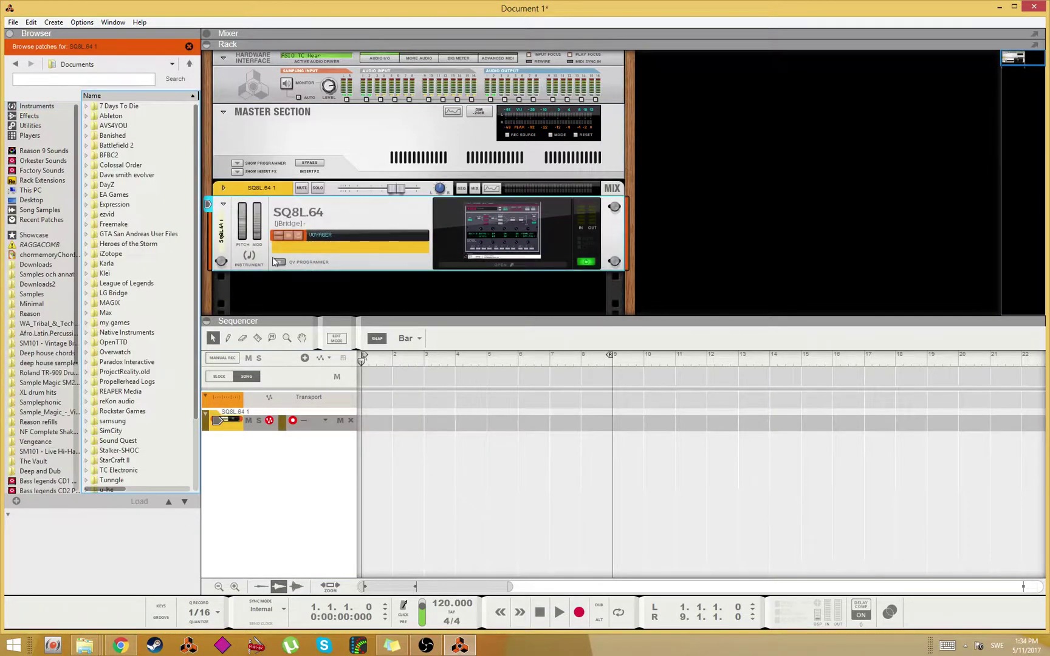
Open the SQ8L.64 plugin interface from its rack device, move it aside to inspect it, and close it.
{"action": "left_click", "coordinate": [533, 263]}
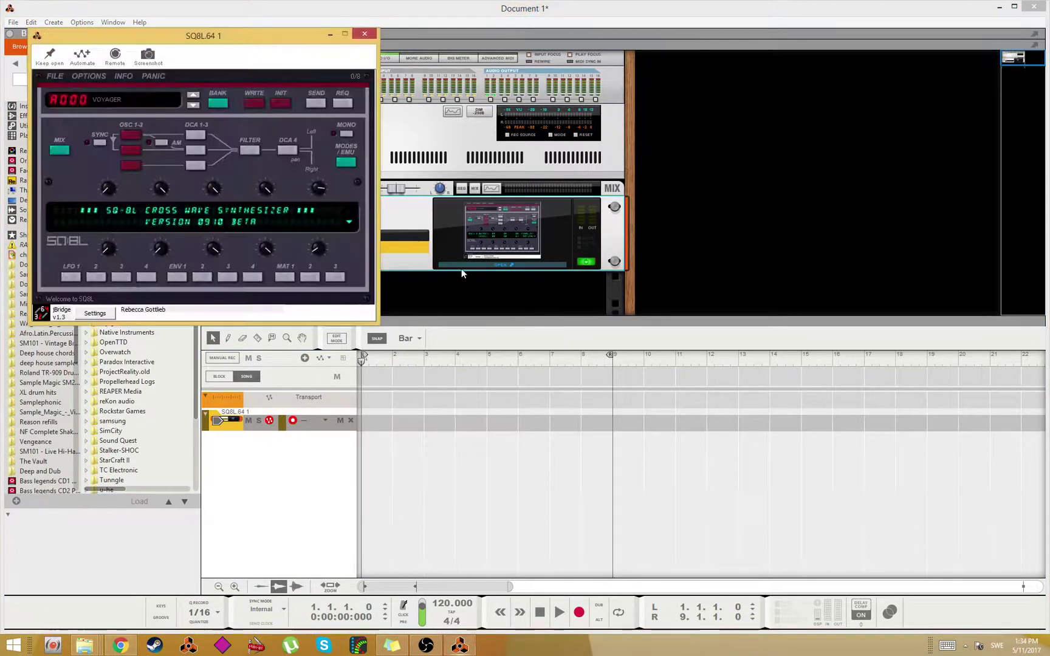
{"action": "left_click_drag", "start_coordinate": [251, 47], "coordinate": [804, 113]}
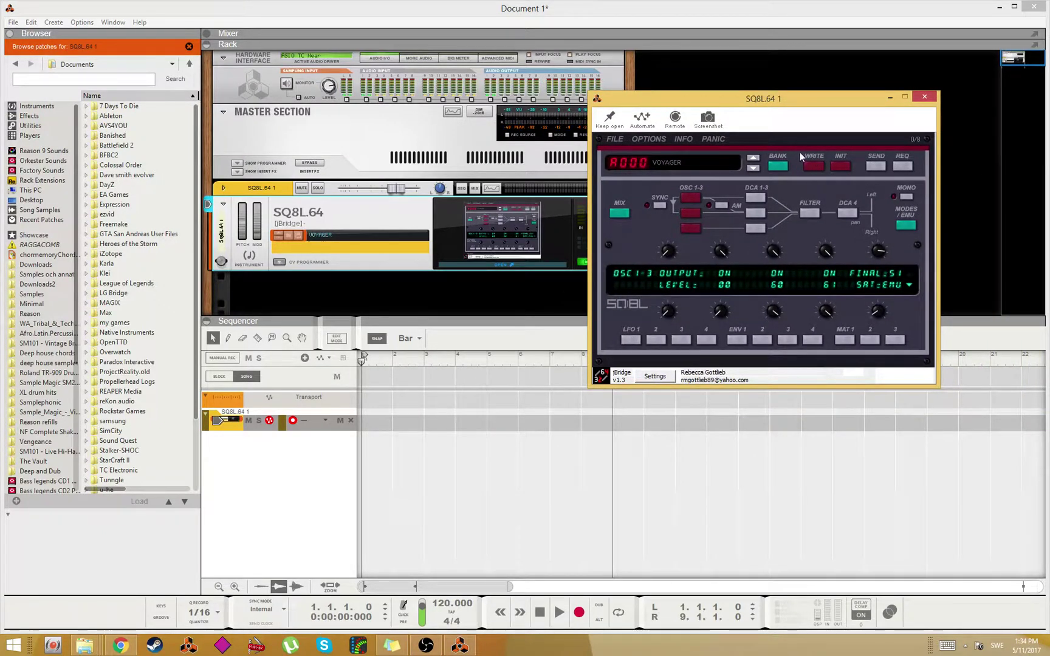
{"action": "left_click_drag", "start_coordinate": [807, 110], "coordinate": [847, 183]}
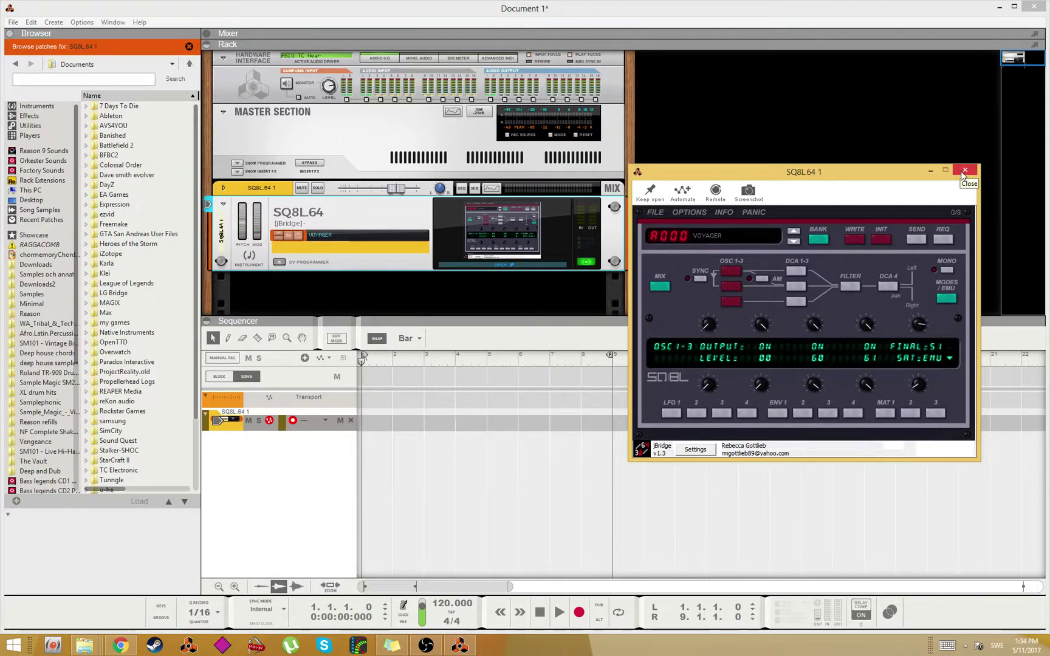
{"action": "left_click", "coordinate": [964, 173]}
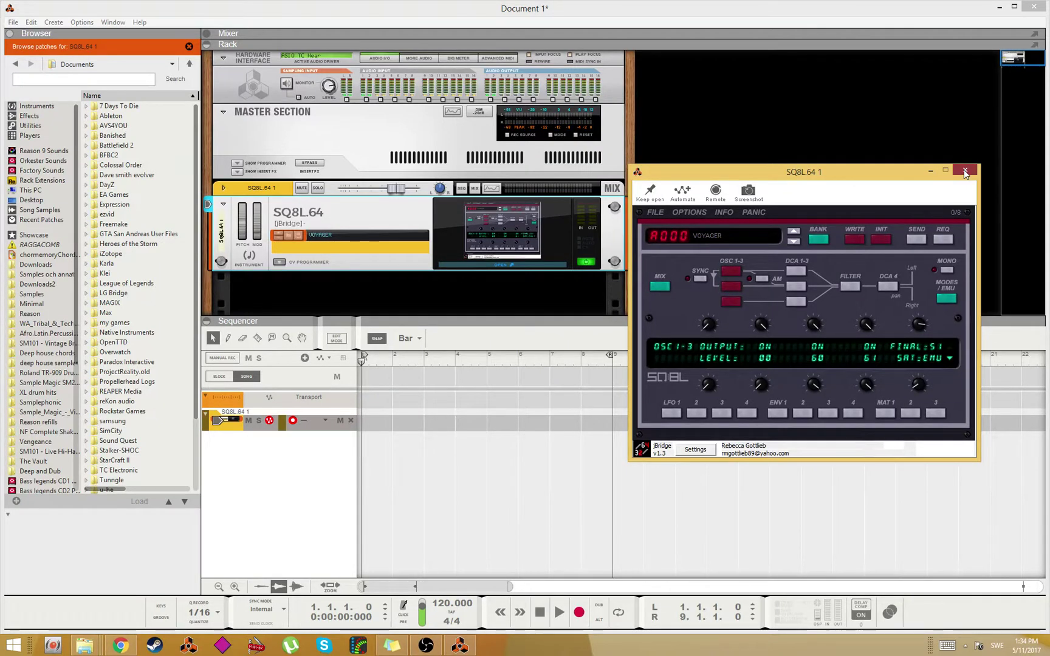